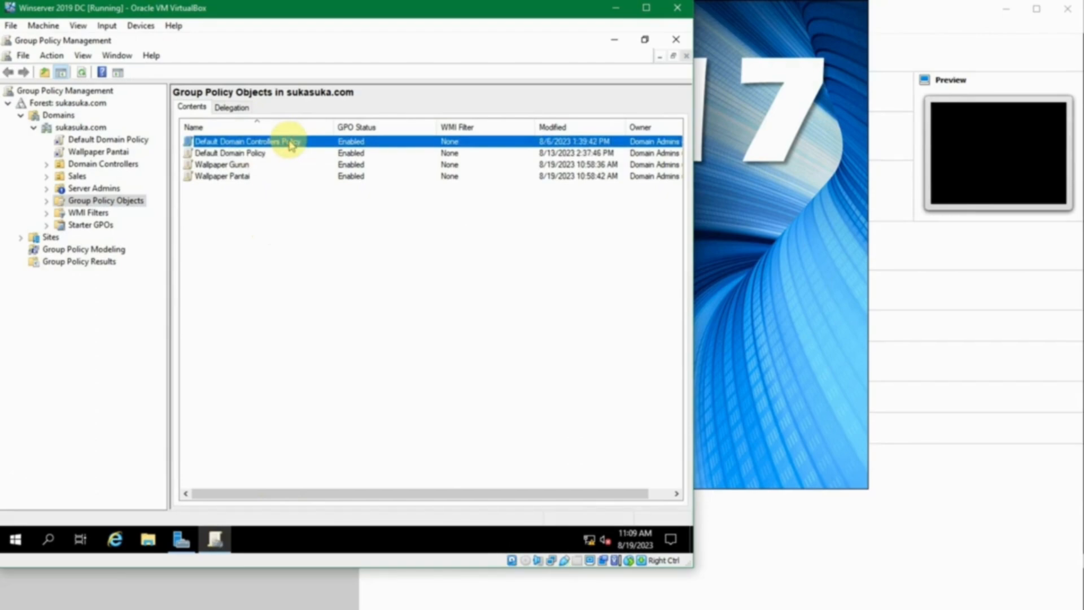
Examine the default and wallpaper policies listed under Group Policy Objects for sukasuka.com.
{"action": "left_click", "coordinate": [278, 199]}
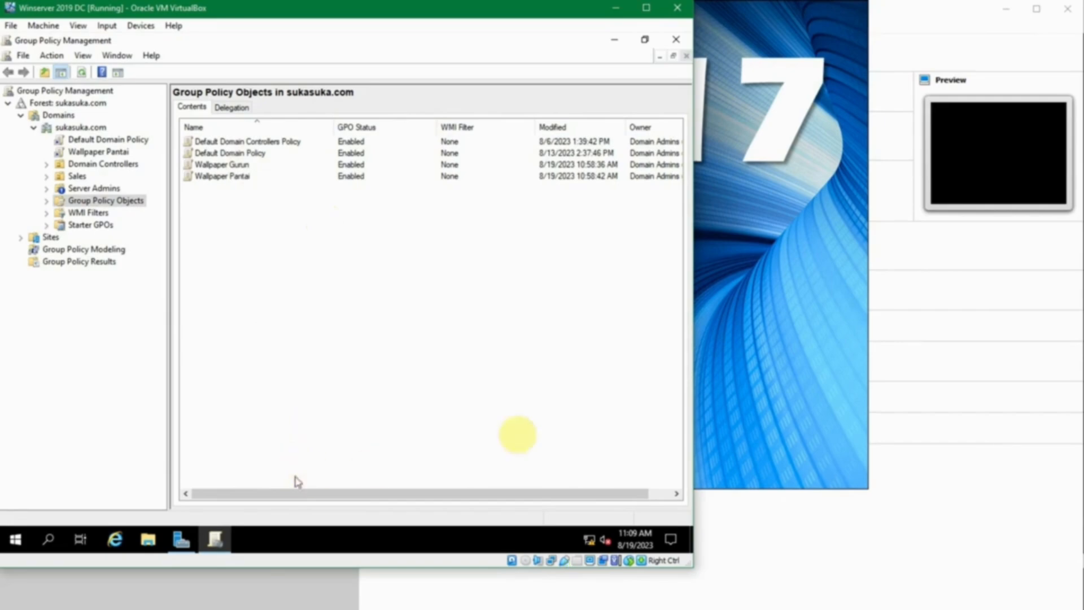
{"action": "right_click", "coordinate": [243, 164]}
{"action": "left_click", "coordinate": [216, 210]}
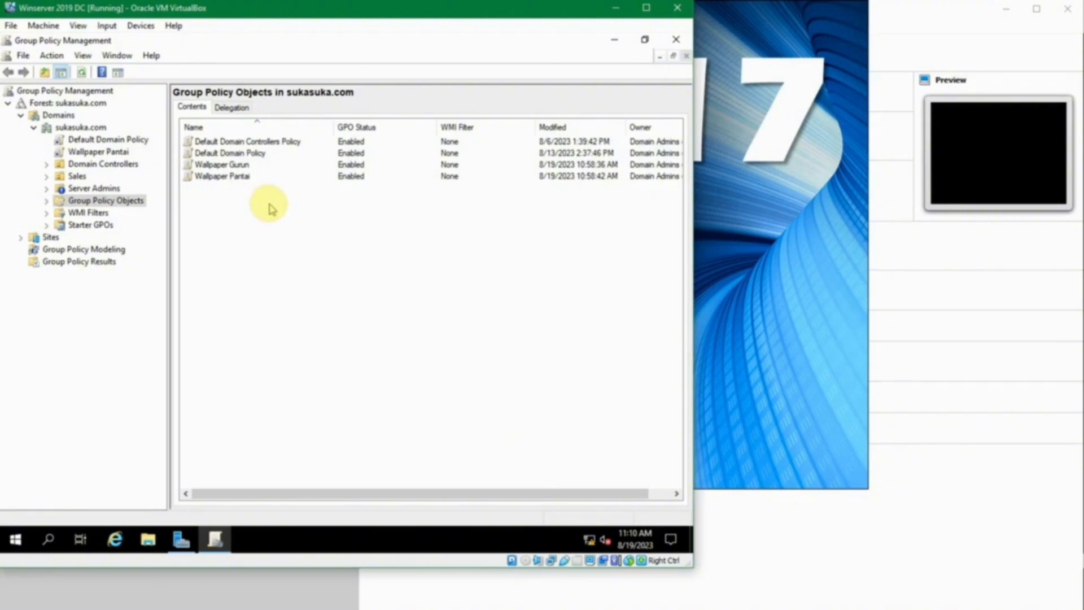
{"action": "left_click", "coordinate": [233, 142]}
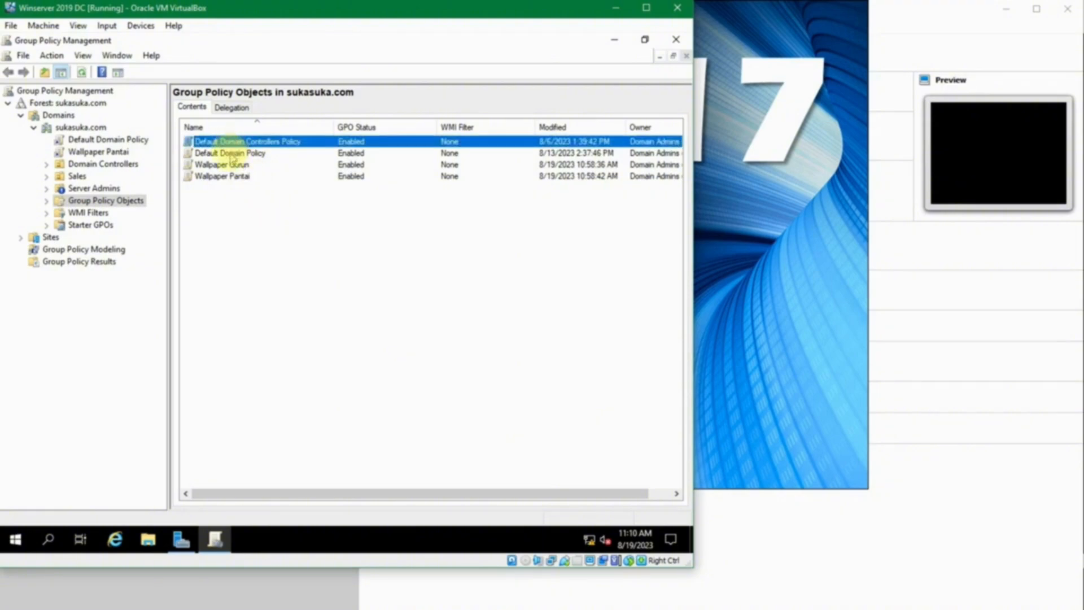
{"action": "left_click", "coordinate": [231, 153]}
{"action": "left_click", "coordinate": [237, 144]}
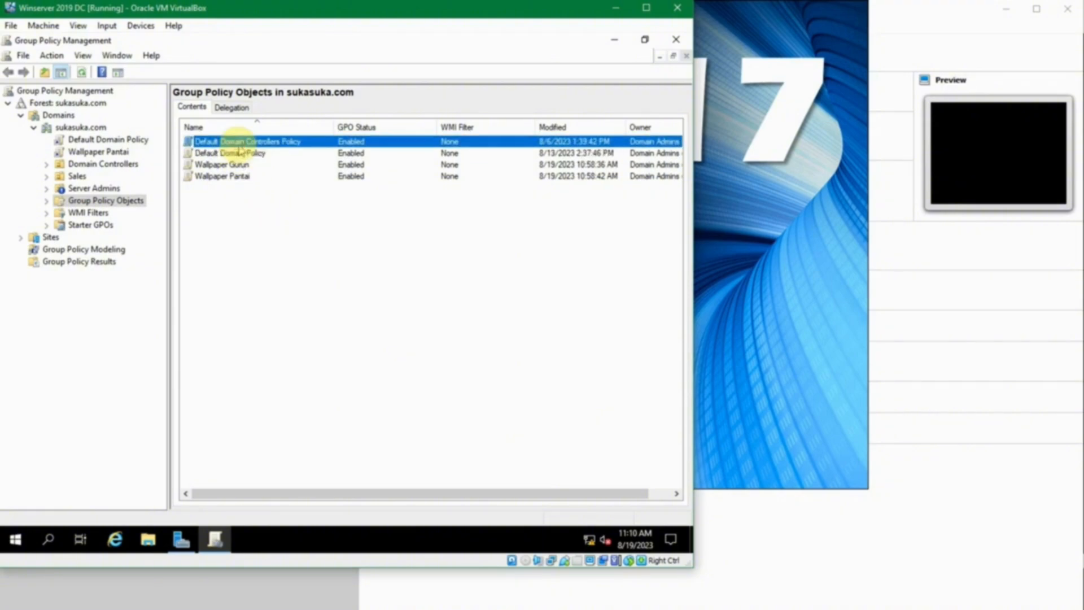
{"action": "left_click", "coordinate": [236, 165]}
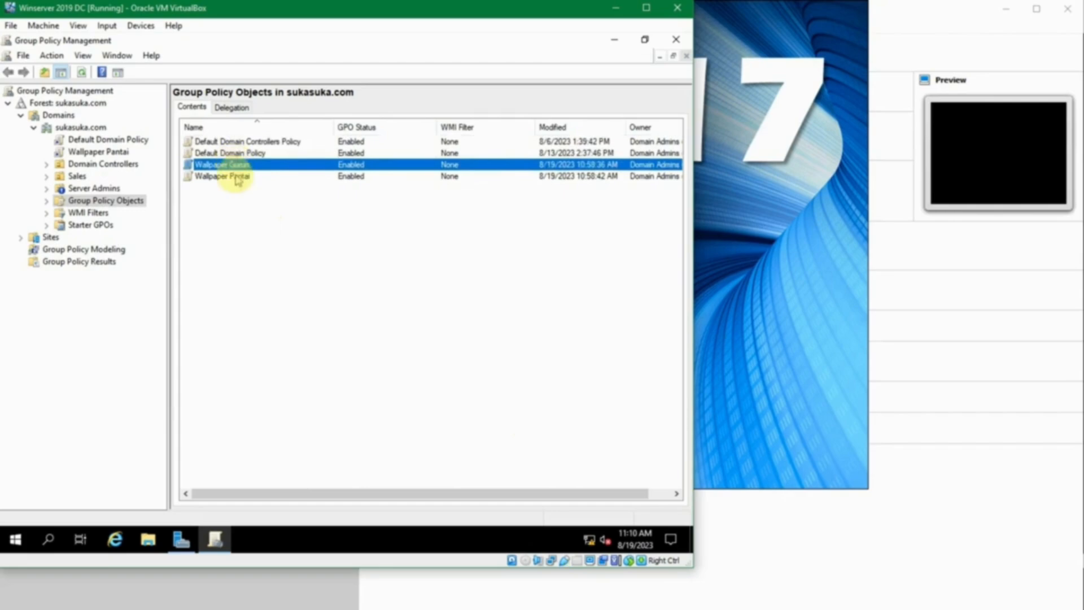
{"action": "left_click", "coordinate": [240, 177]}
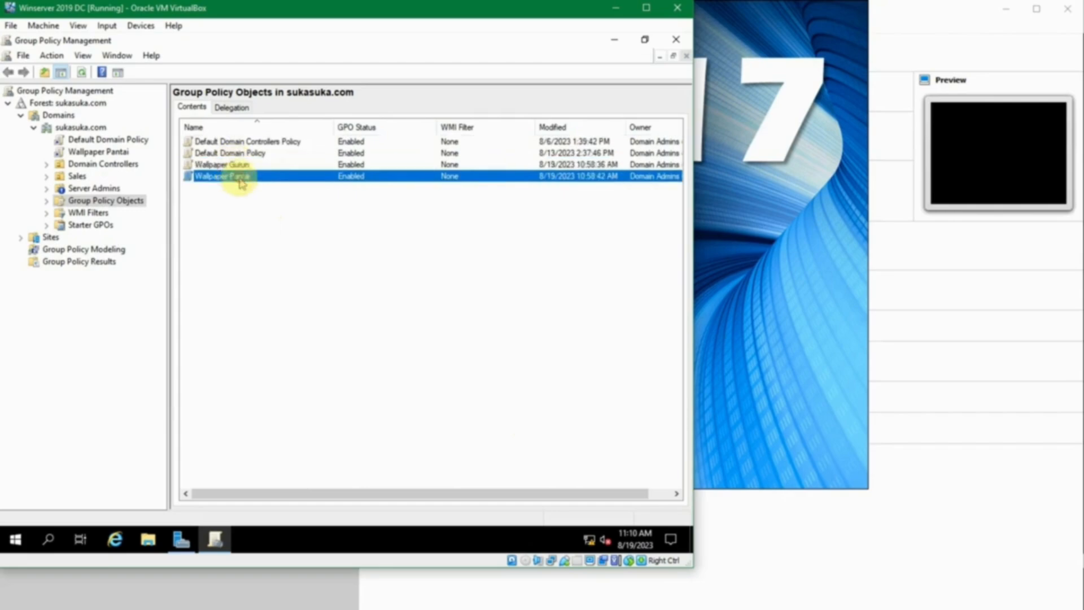
{"action": "left_click", "coordinate": [264, 210]}
{"action": "left_click", "coordinate": [244, 166]}
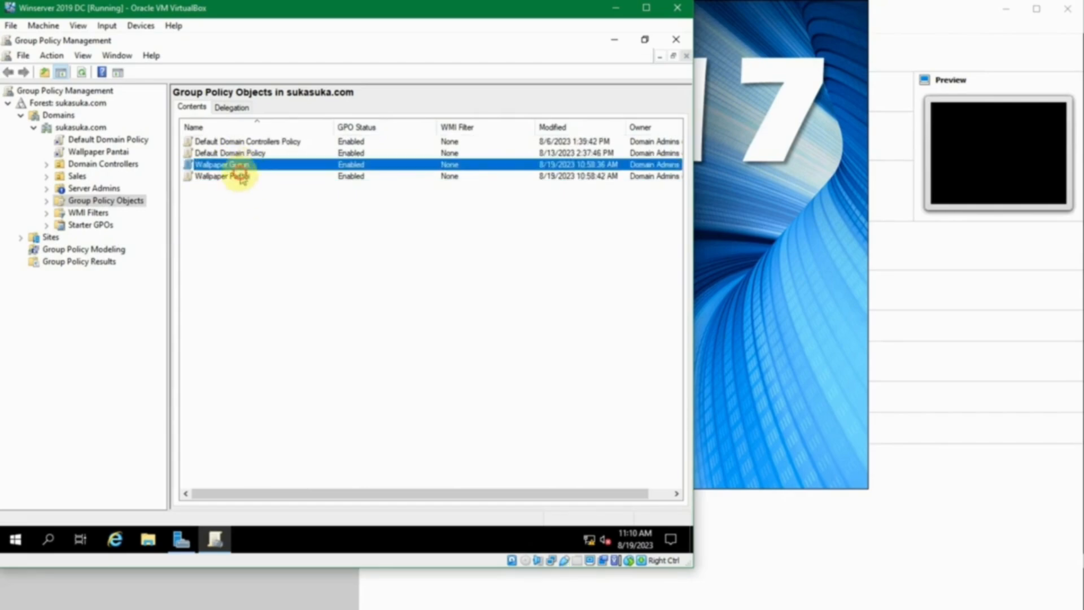
{"action": "left_click", "coordinate": [241, 177]}
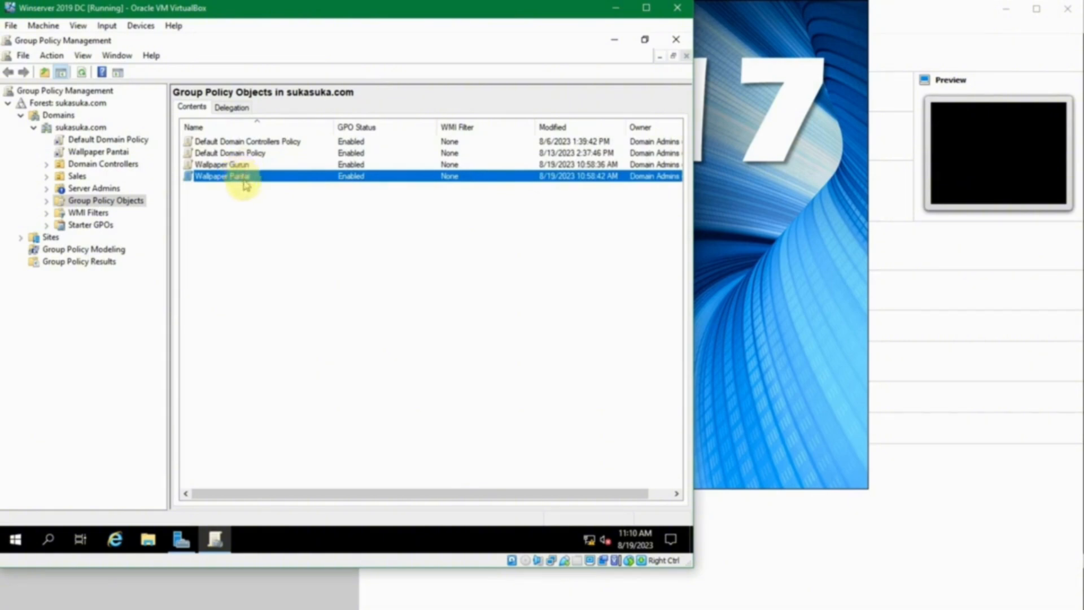
{"action": "left_click", "coordinate": [247, 205]}
Try to delete the Default Domain Controllers Policy together with its links in this domain.
{"action": "left_click", "coordinate": [242, 142]}
{"action": "right_click", "coordinate": [242, 144]}
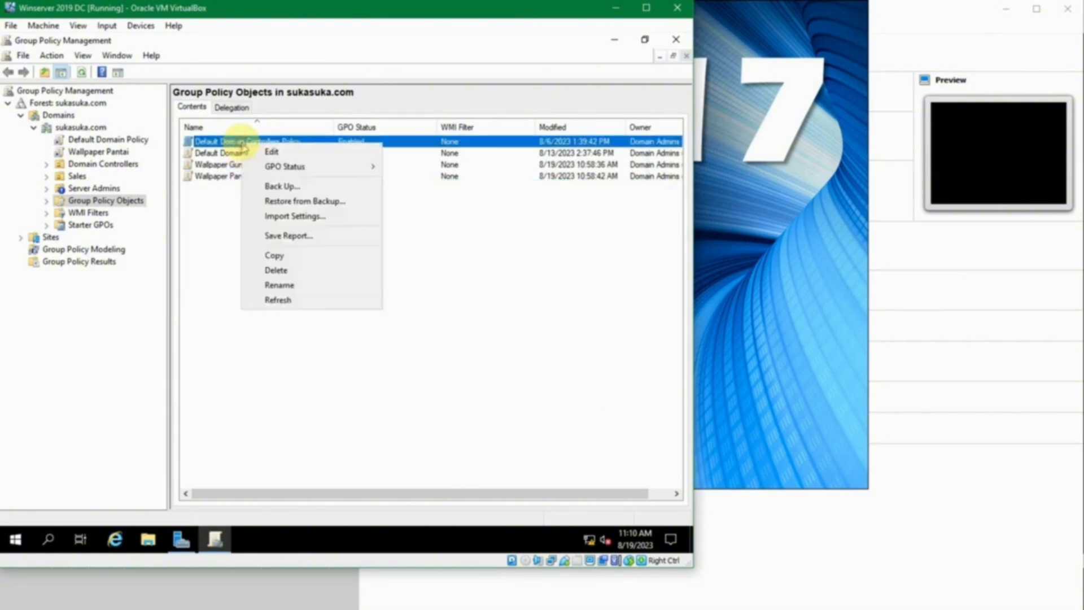
{"action": "left_click", "coordinate": [308, 270]}
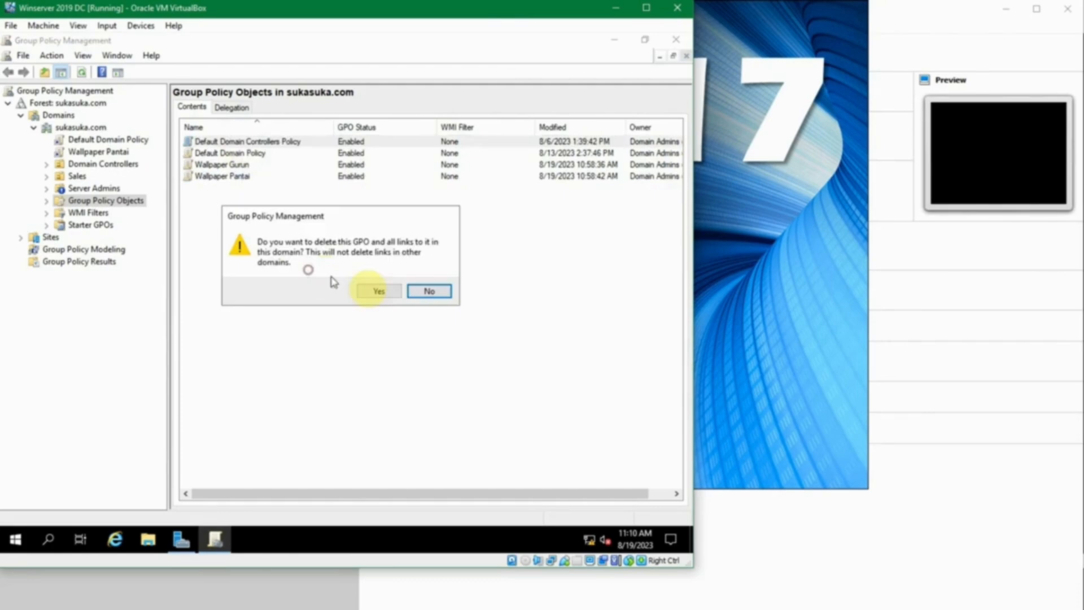
{"action": "left_click", "coordinate": [377, 291]}
{"action": "left_click_drag", "start_coordinate": [298, 219], "coordinate": [375, 226]}
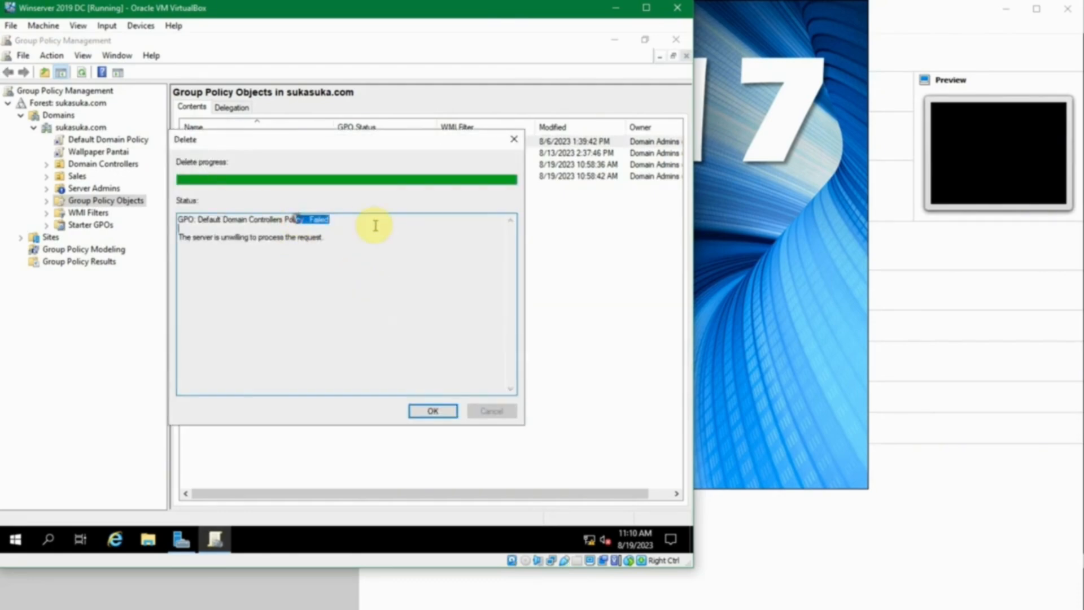
{"action": "left_click", "coordinate": [351, 228]}
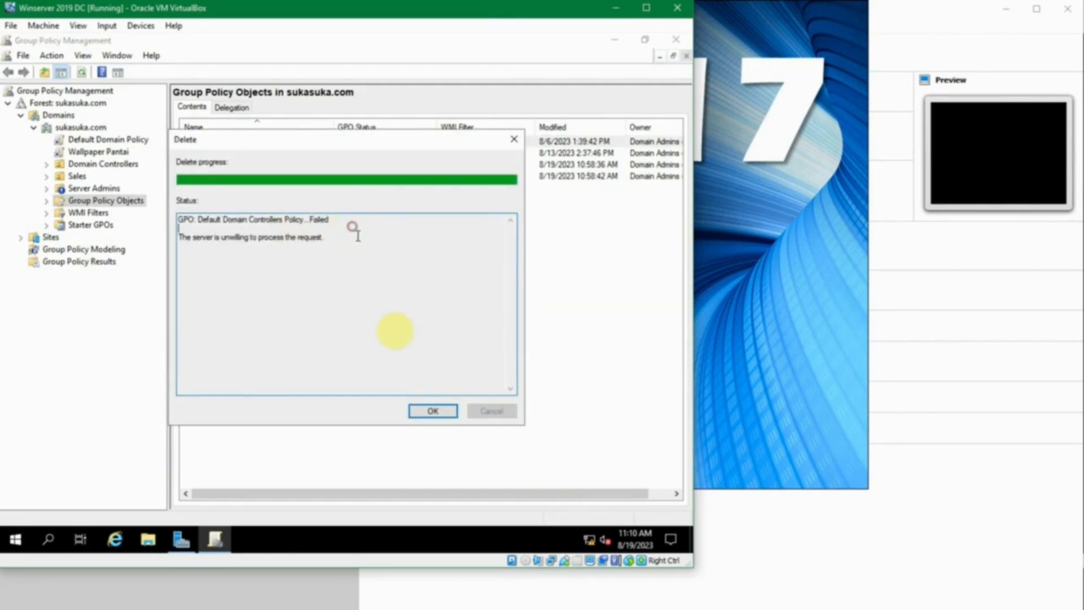
{"action": "left_click", "coordinate": [444, 412]}
Try to delete the Default Domain Policy together with its links in this domain.
{"action": "right_click", "coordinate": [250, 154]}
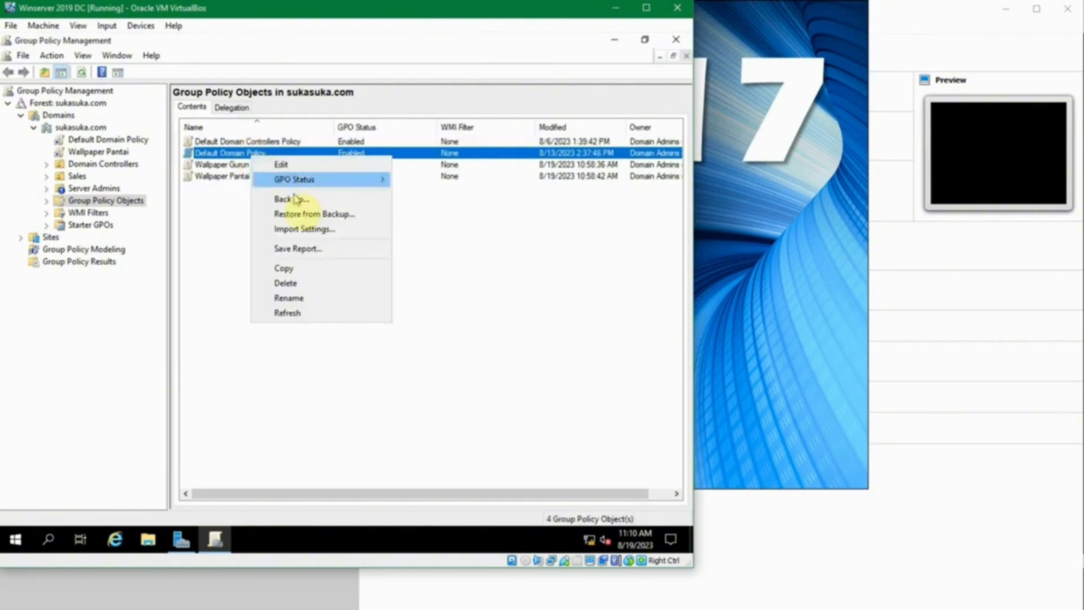
{"action": "left_click", "coordinate": [315, 283]}
{"action": "left_click", "coordinate": [382, 293]}
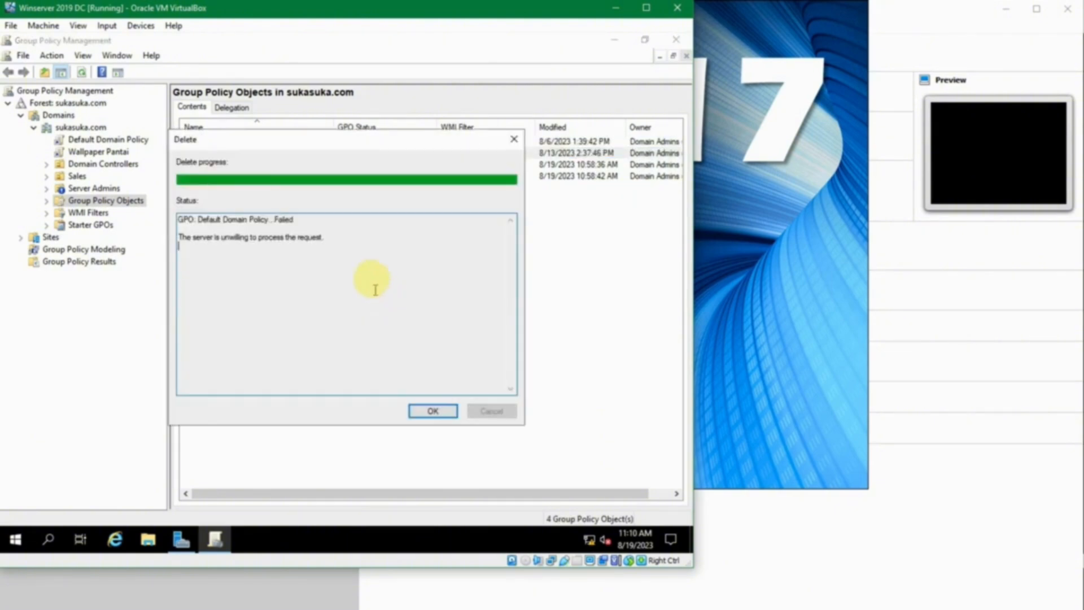
{"action": "left_click", "coordinate": [340, 220]}
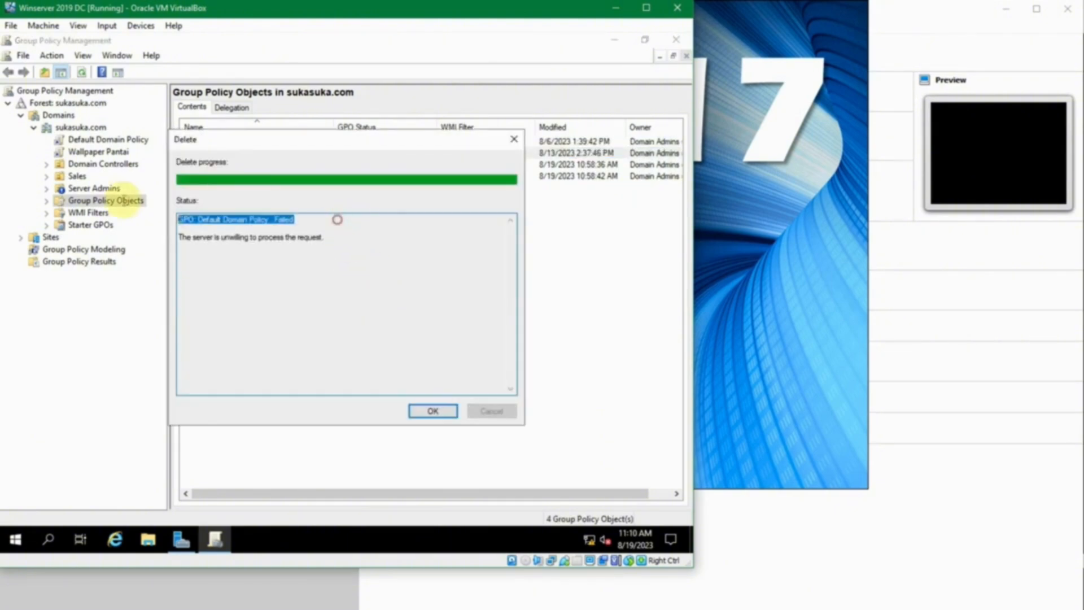
{"action": "left_click", "coordinate": [445, 413]}
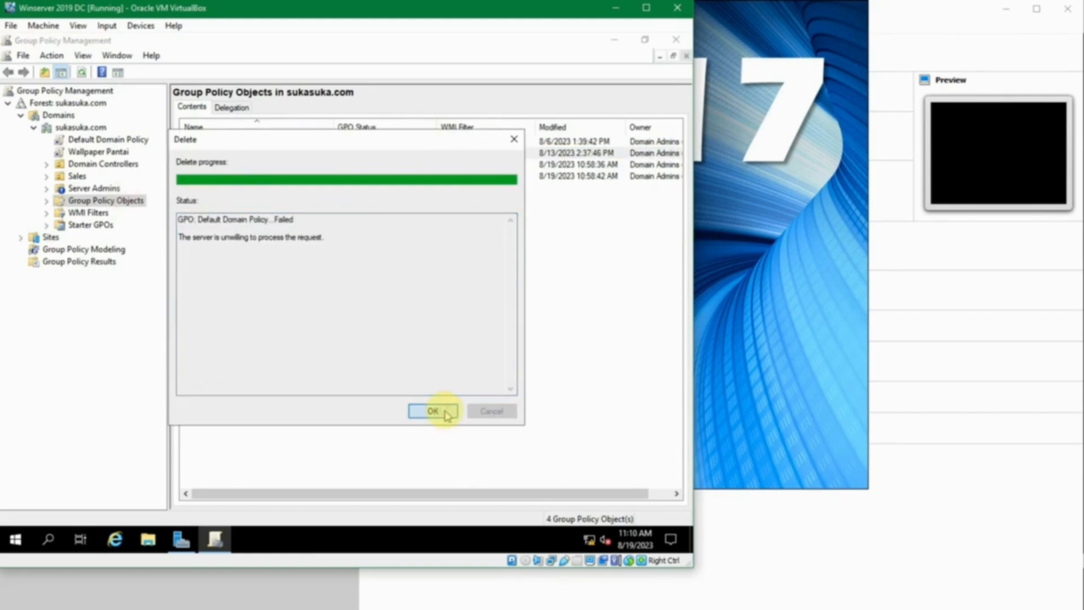
{"action": "left_click", "coordinate": [398, 313]}
{"action": "left_click", "coordinate": [247, 175]}
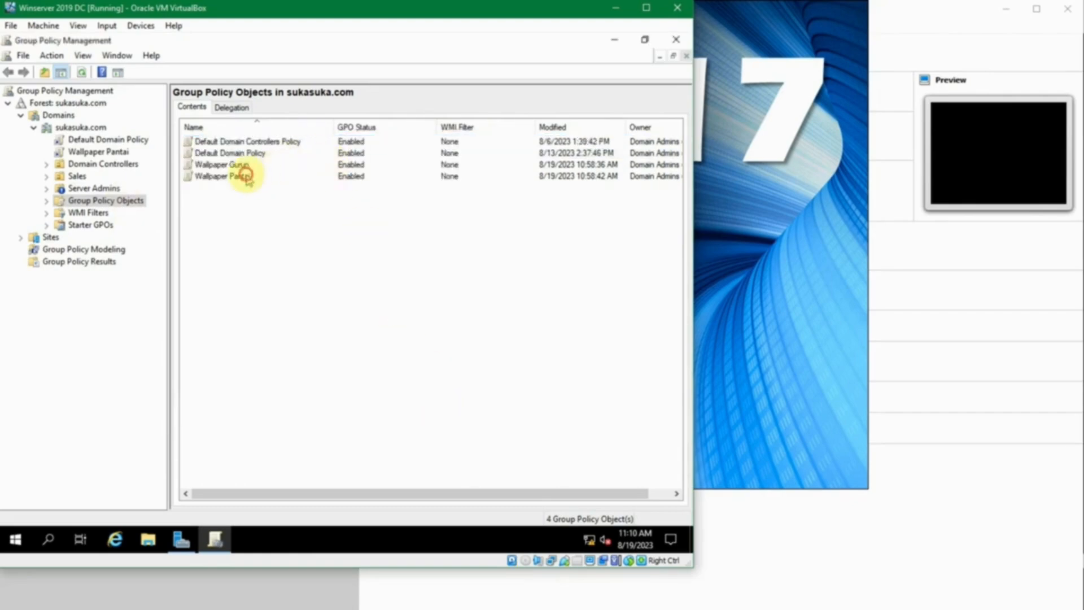
{"action": "left_click", "coordinate": [238, 165]}
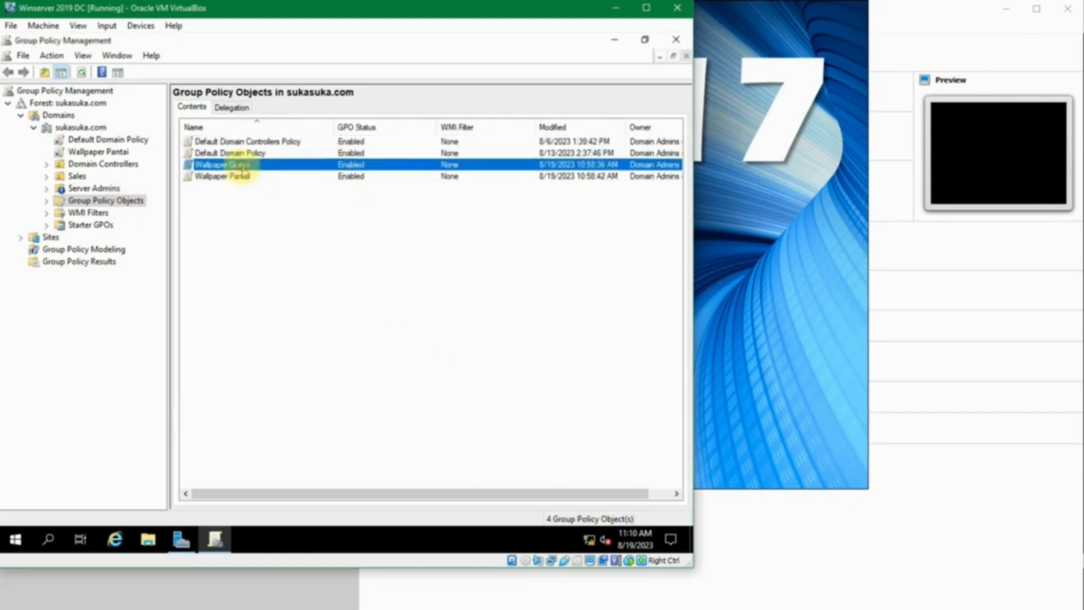
{"action": "left_click", "coordinate": [357, 246]}
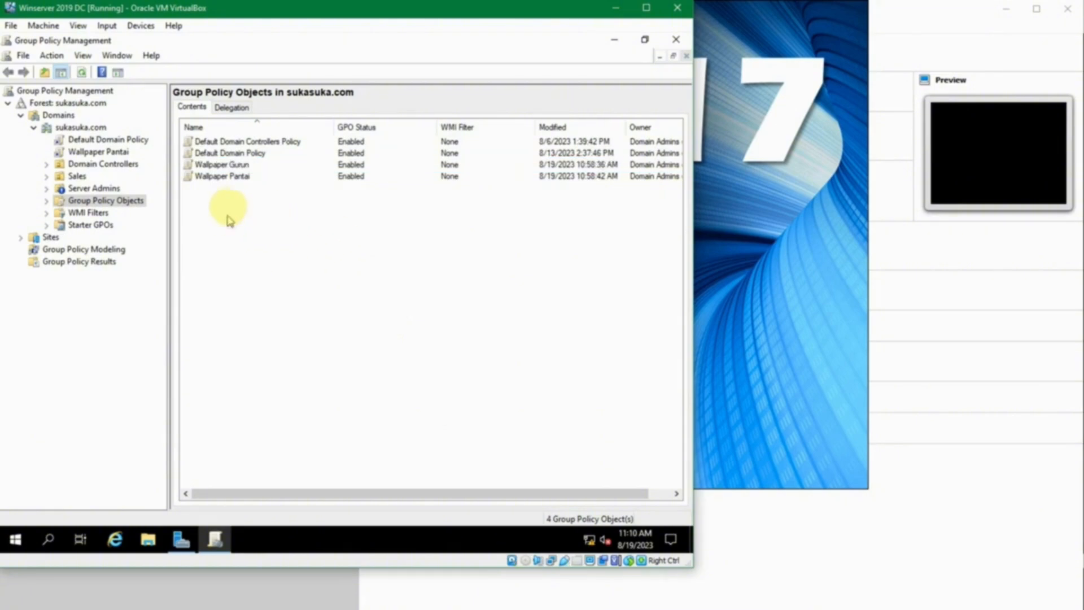
{"action": "left_click", "coordinate": [133, 201]}
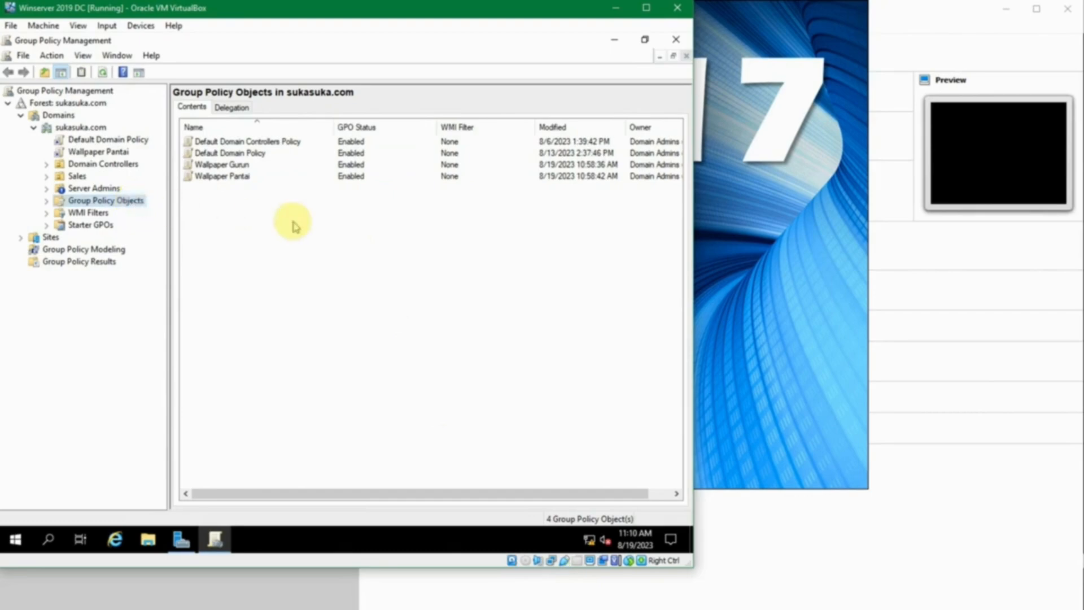
{"action": "left_click", "coordinate": [292, 220]}
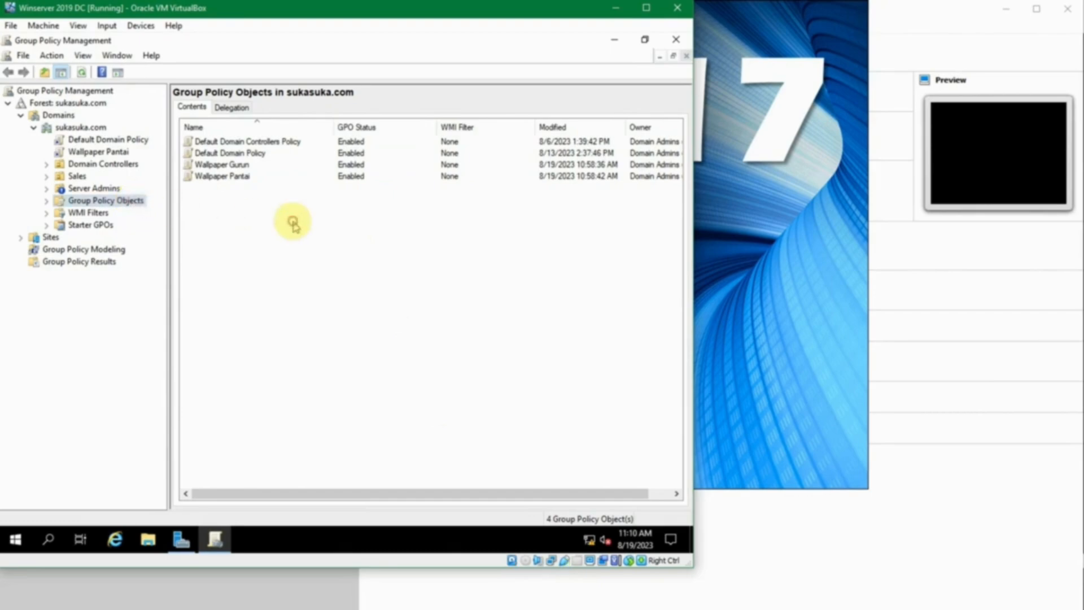
{"action": "right_click", "coordinate": [233, 169]}
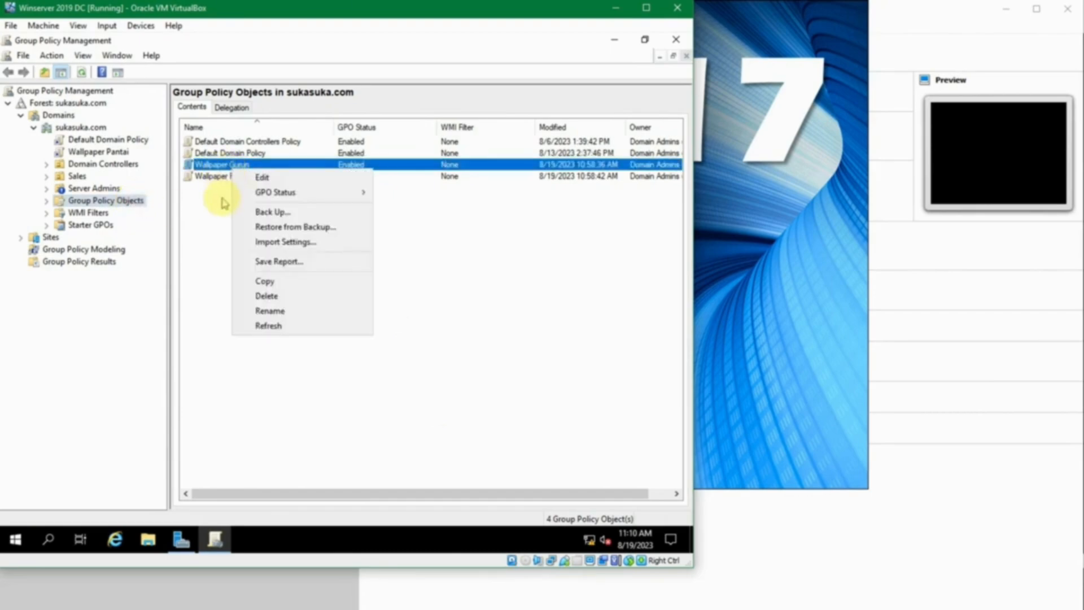
{"action": "left_click", "coordinate": [221, 197]}
{"action": "right_click", "coordinate": [225, 169]}
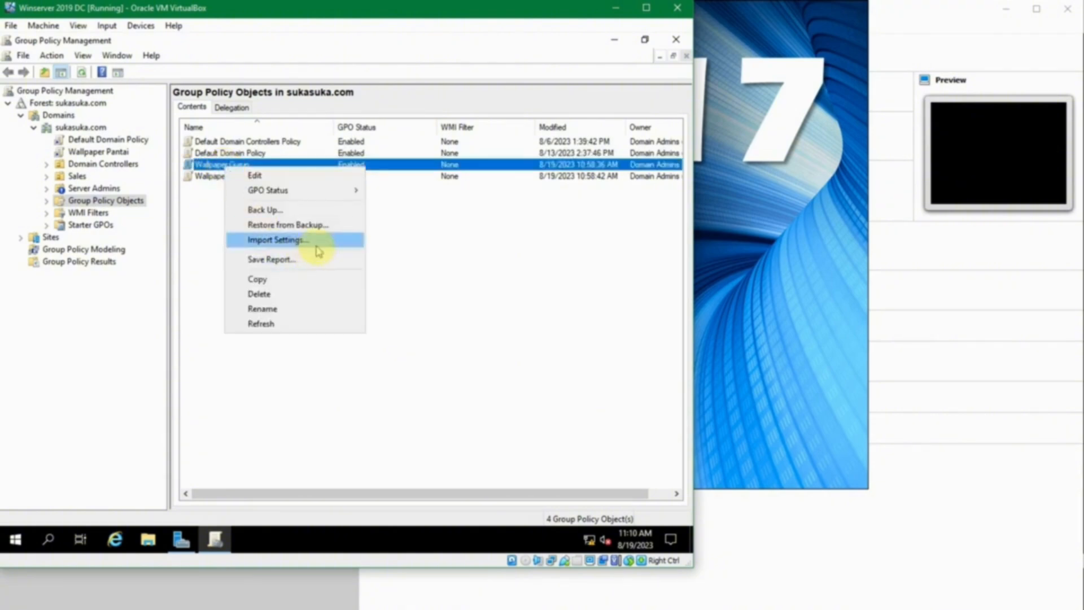
{"action": "left_click", "coordinate": [316, 210]}
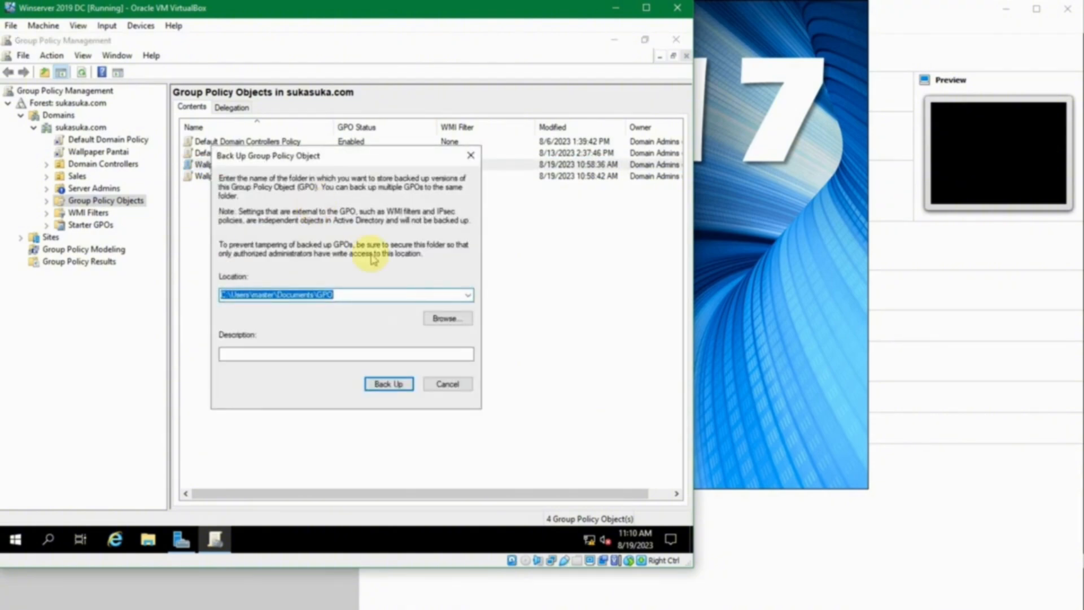
{"action": "left_click", "coordinate": [450, 384]}
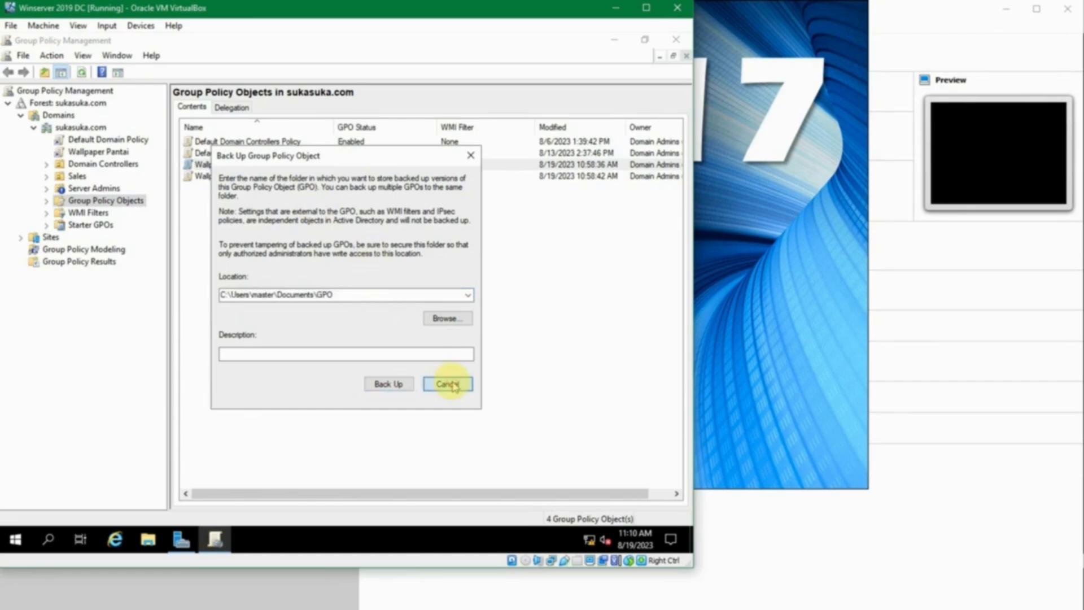
{"action": "left_click", "coordinate": [442, 320]}
{"action": "left_click", "coordinate": [262, 212]}
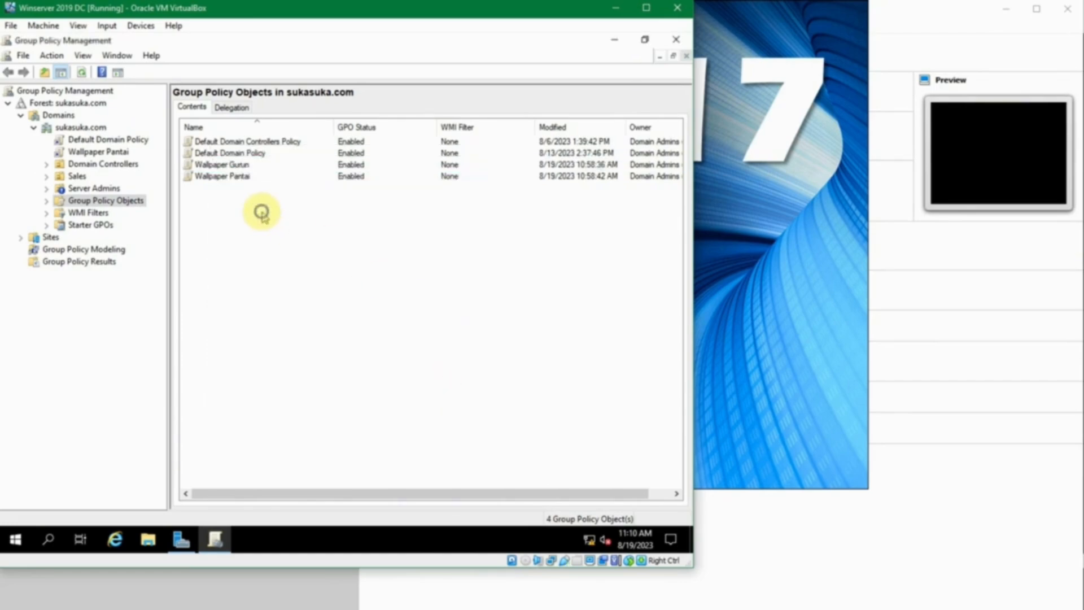
Start a backup of all Group Policy Objects and shorten the backup location to C:\Users\master\Documents.
{"action": "right_click", "coordinate": [262, 214]}
{"action": "left_click", "coordinate": [235, 215]}
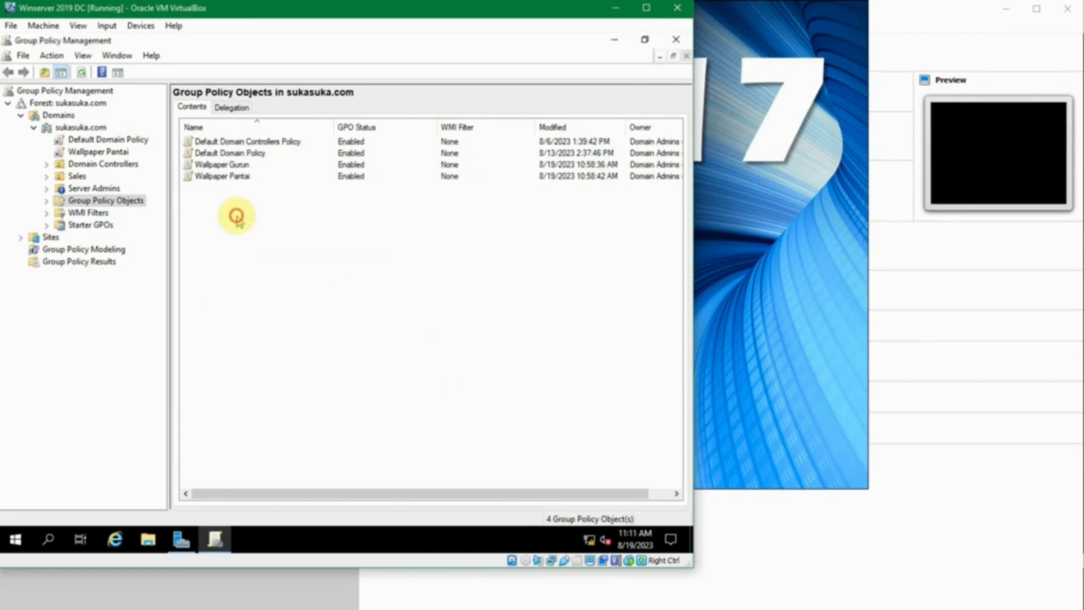
{"action": "right_click", "coordinate": [234, 215]}
{"action": "left_click", "coordinate": [281, 239]}
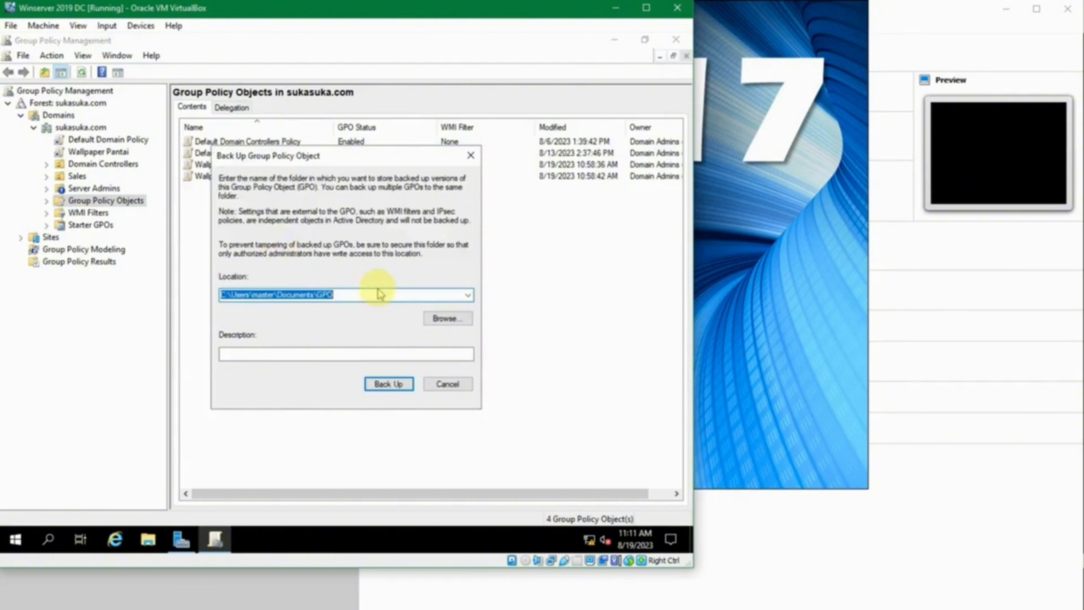
{"action": "left_click", "coordinate": [369, 296]}
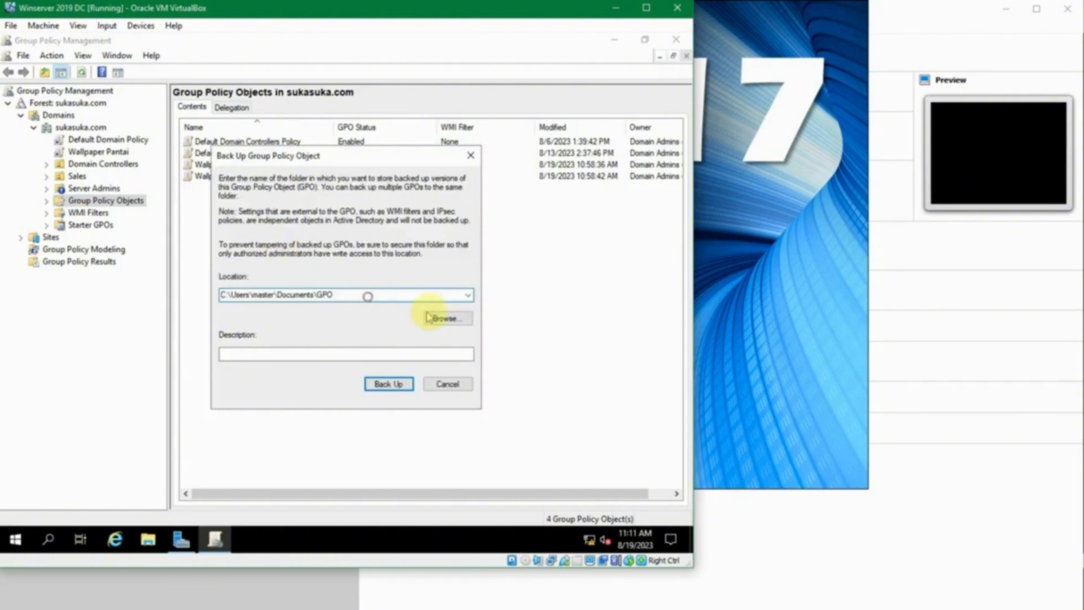
{"action": "left_click", "coordinate": [387, 291]}
{"action": "left_click", "coordinate": [349, 291]}
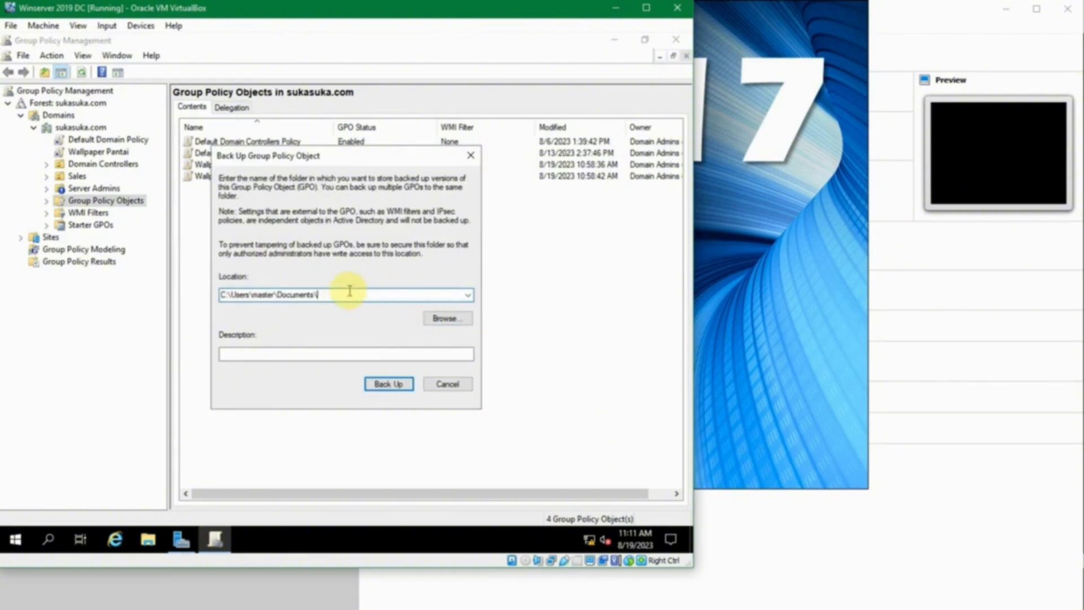
{"action": "key", "text": "BackSpace"}
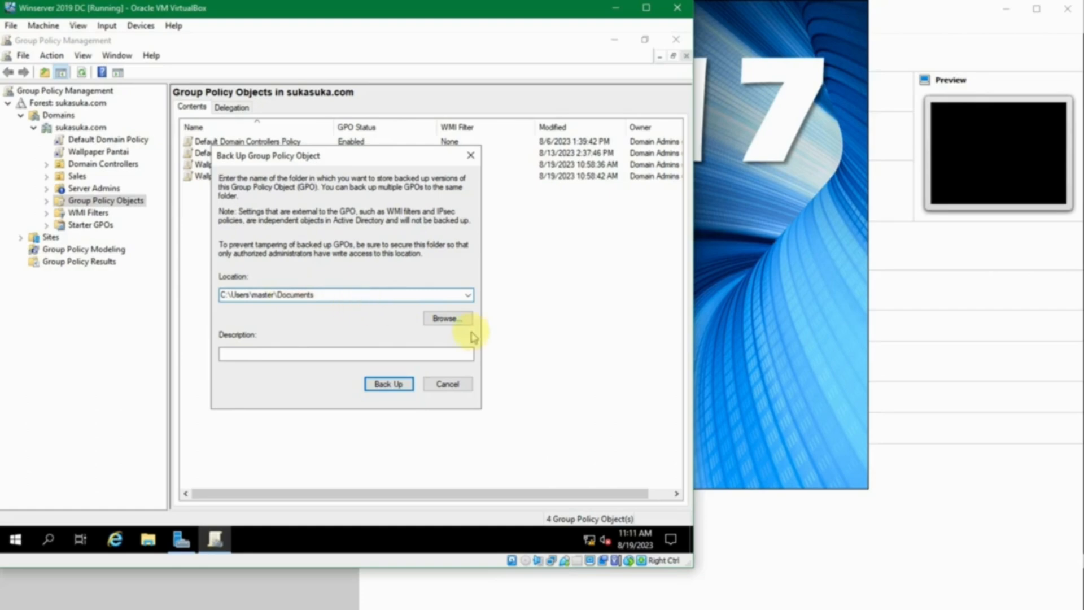
Create a new folder named GPO inside Documents and choose it as the backup location.
{"action": "left_click", "coordinate": [450, 318]}
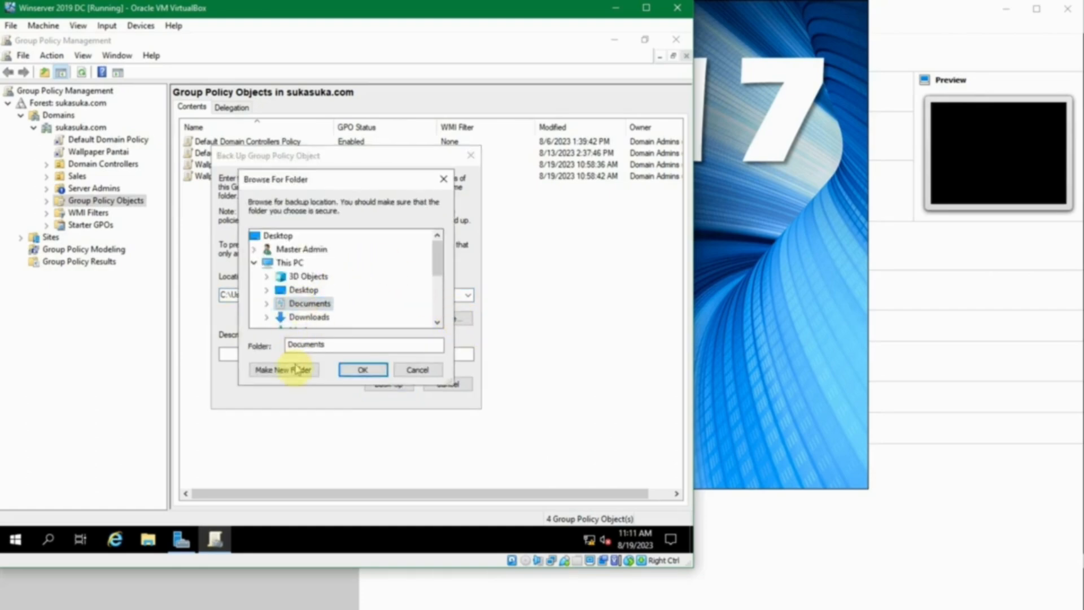
{"action": "left_click", "coordinate": [296, 369]}
{"action": "type", "text": "GPO"}
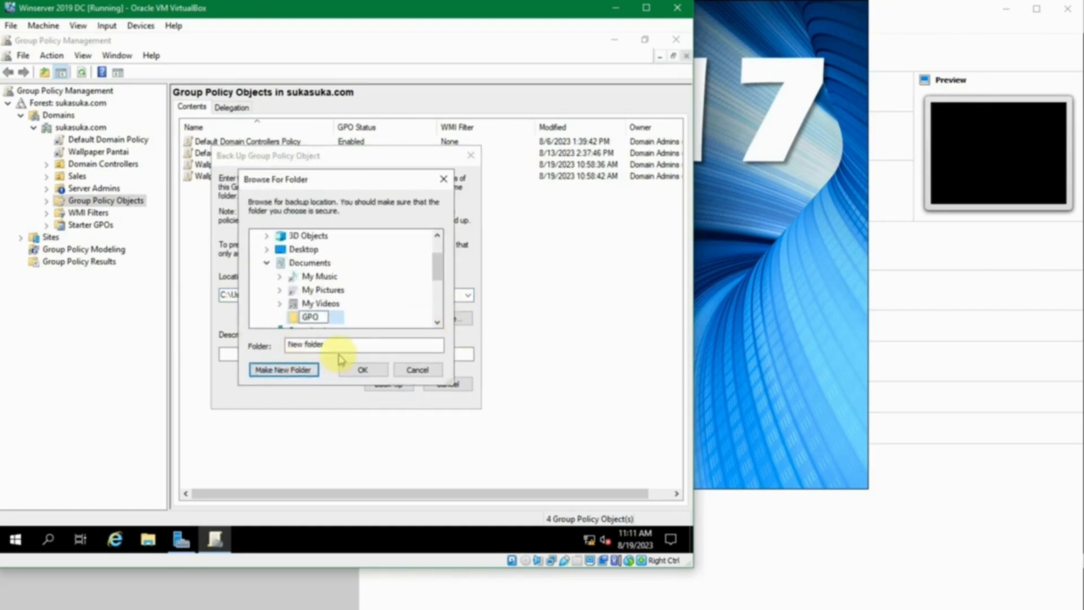
{"action": "key", "text": "Return"}
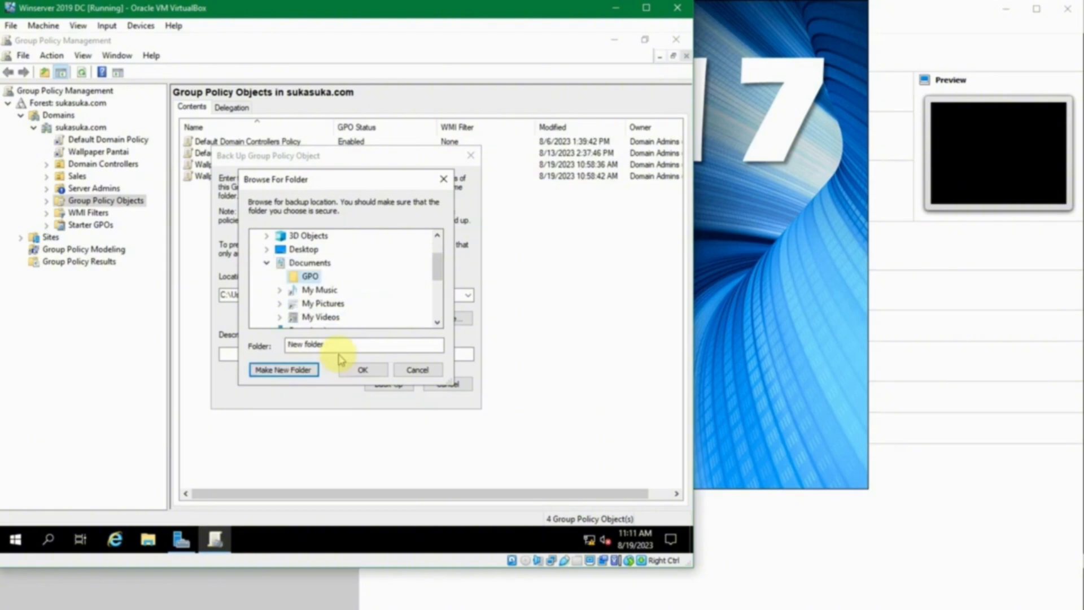
{"action": "left_click", "coordinate": [379, 370]}
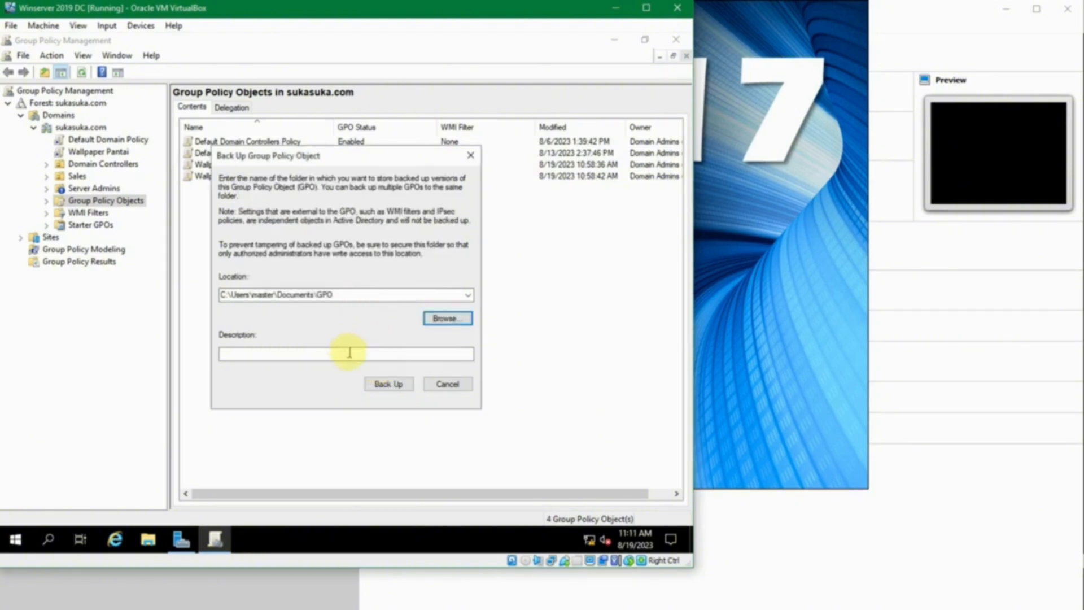
Describe the backup as "Backup 2023-08-19" and back up all Group Policy Objects to the GPO folder.
{"action": "left_click", "coordinate": [349, 353]}
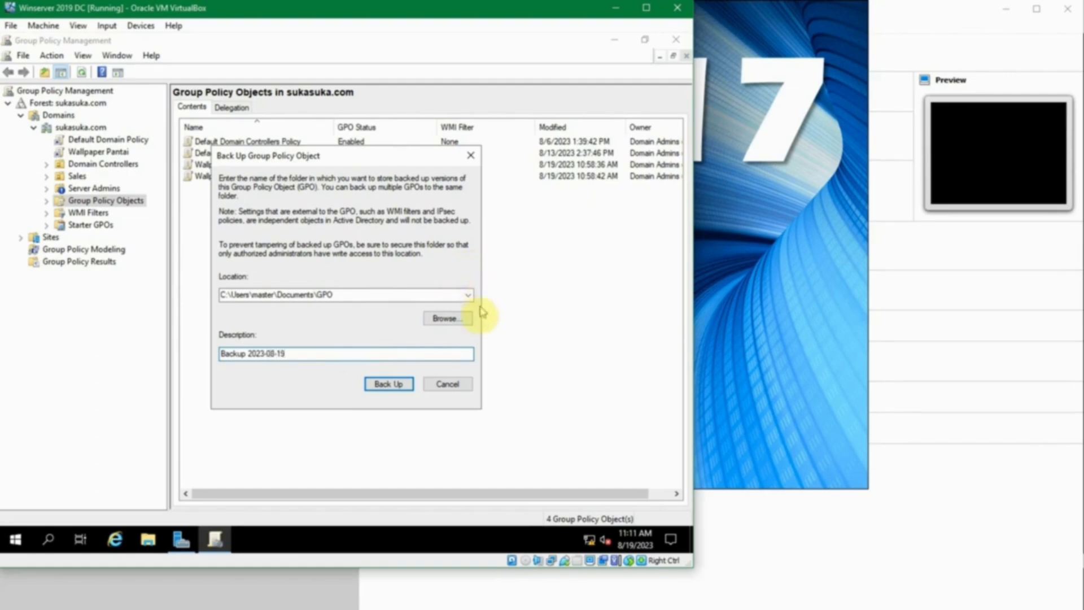
{"action": "left_click", "coordinate": [398, 386]}
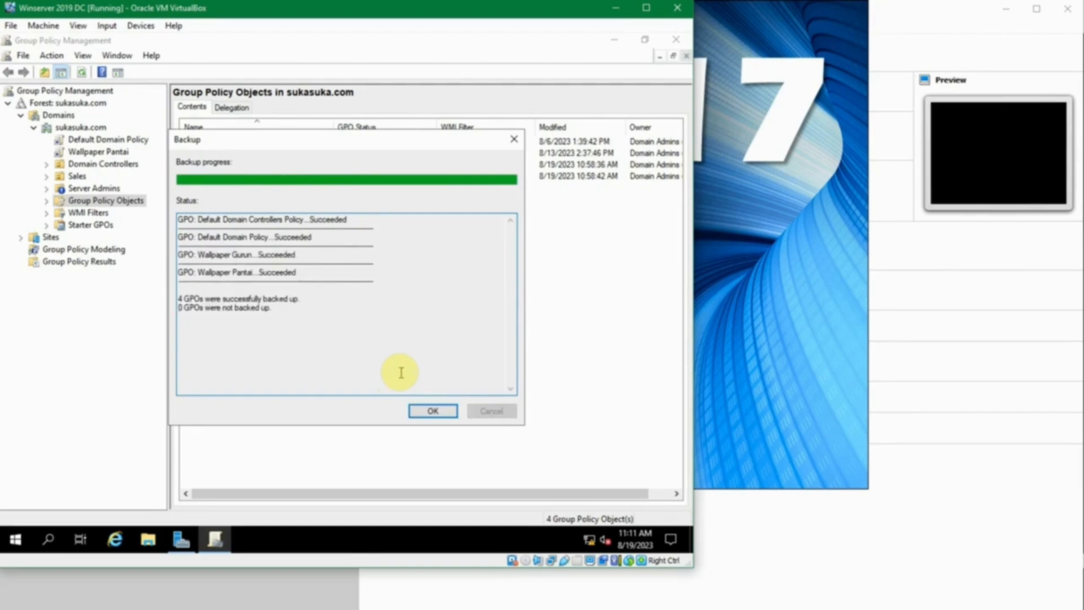
{"action": "left_click", "coordinate": [432, 411]}
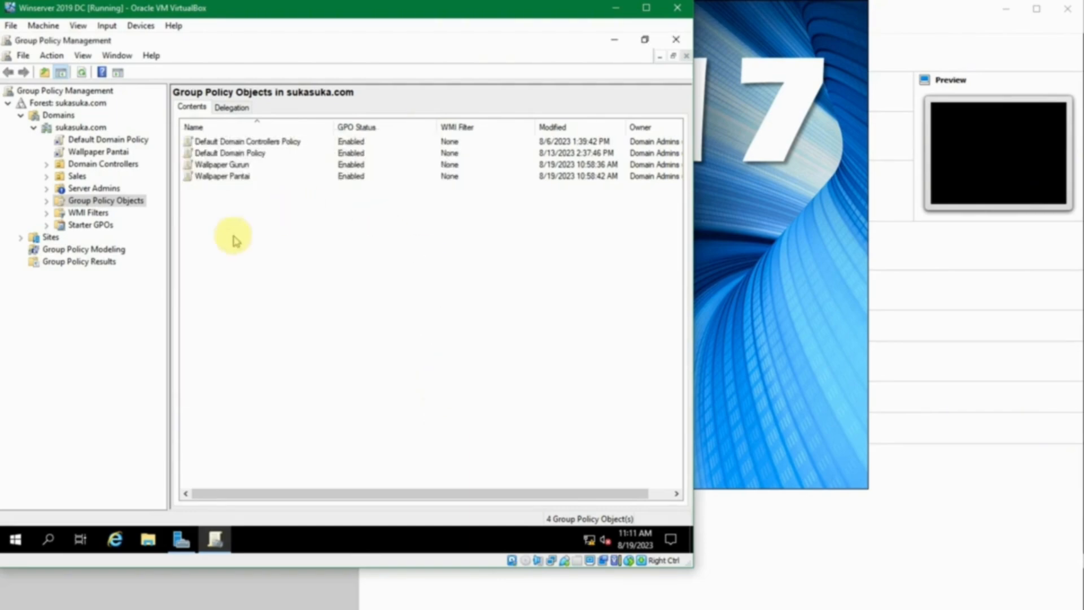
Open the backup manager for the Group Policy Objects and widen the Name column to show full policy names.
{"action": "right_click", "coordinate": [275, 222]}
{"action": "left_click", "coordinate": [247, 223]}
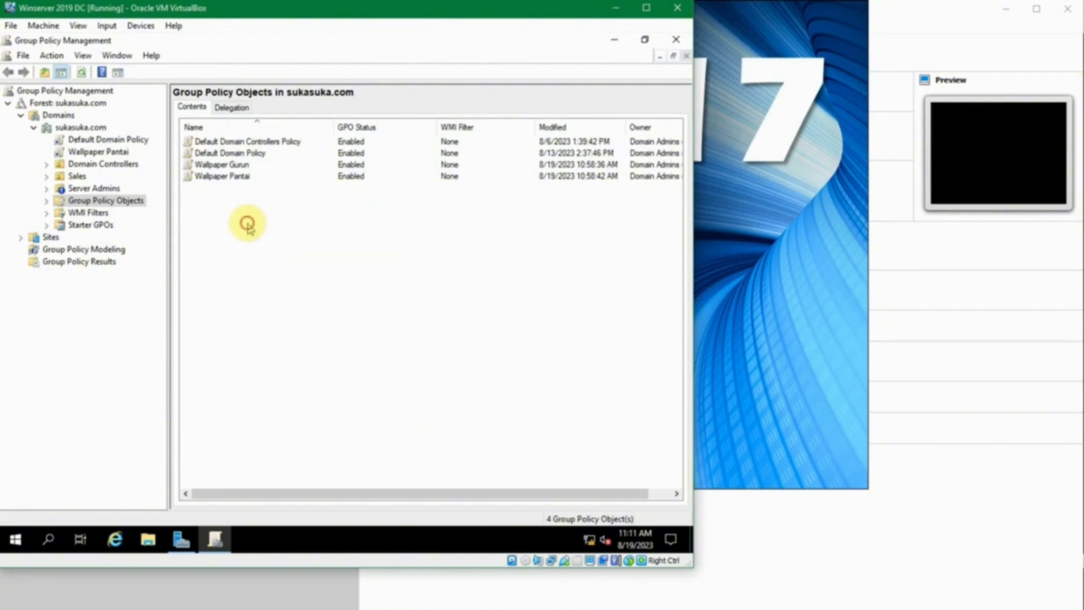
{"action": "right_click", "coordinate": [249, 215]}
{"action": "left_click", "coordinate": [235, 214]}
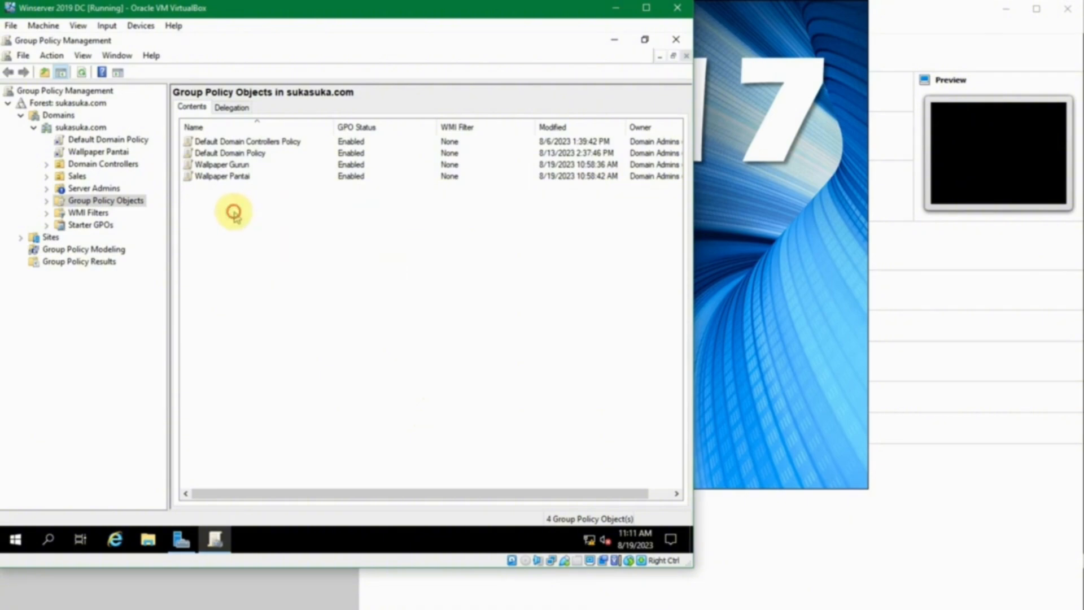
{"action": "right_click", "coordinate": [273, 202]}
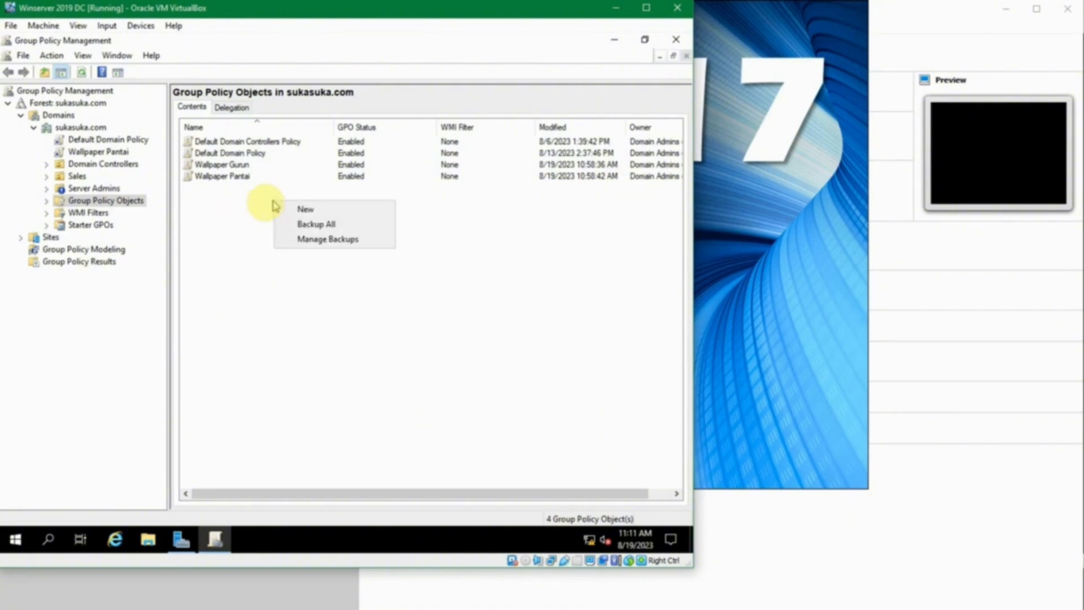
{"action": "left_click", "coordinate": [299, 238]}
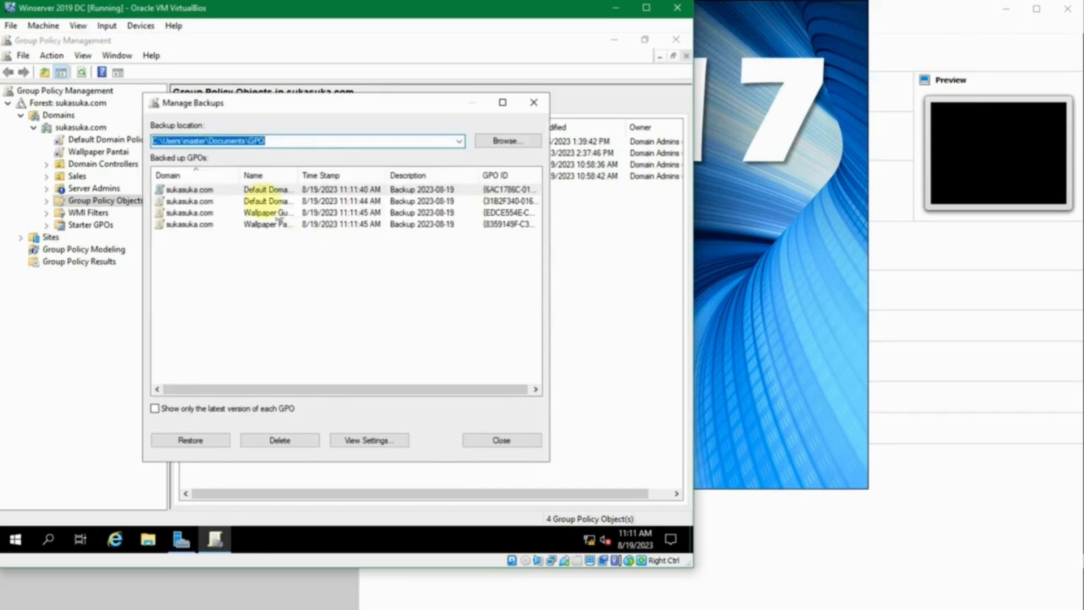
{"action": "left_click_drag", "start_coordinate": [238, 174], "coordinate": [366, 169]}
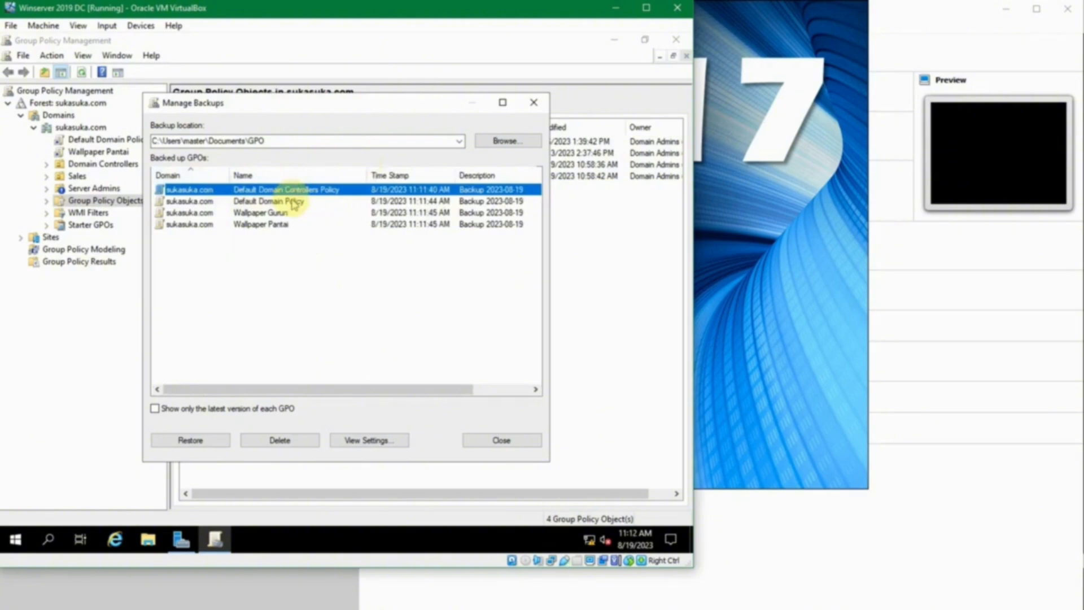
Examine the backed-up default and wallpaper policies against the domain's GPO list, then close the backup manager.
{"action": "left_click", "coordinate": [294, 202]}
{"action": "left_click", "coordinate": [311, 192]}
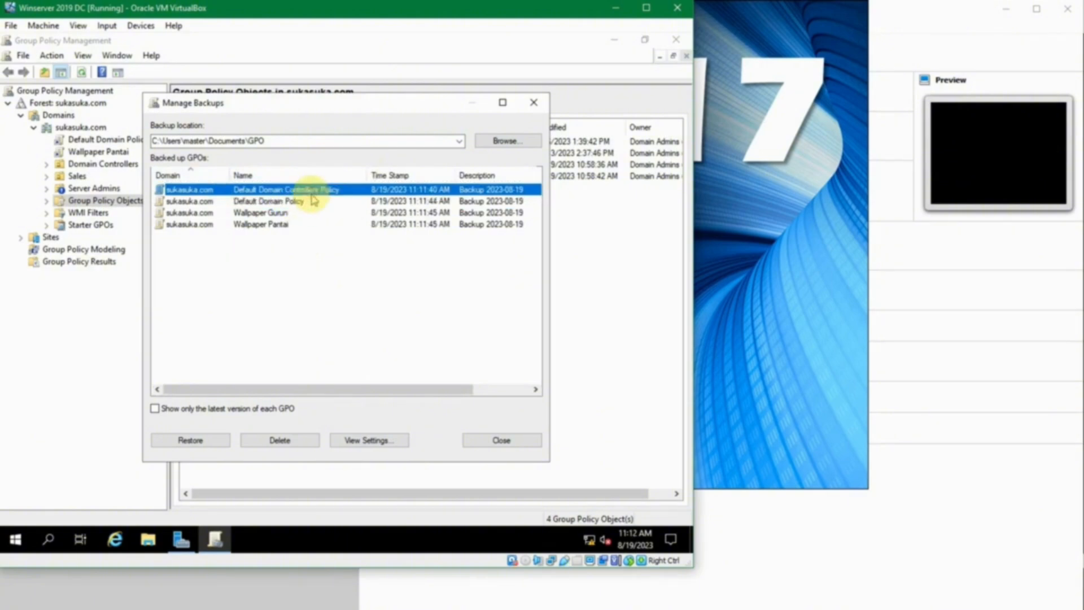
{"action": "left_click", "coordinate": [295, 217]}
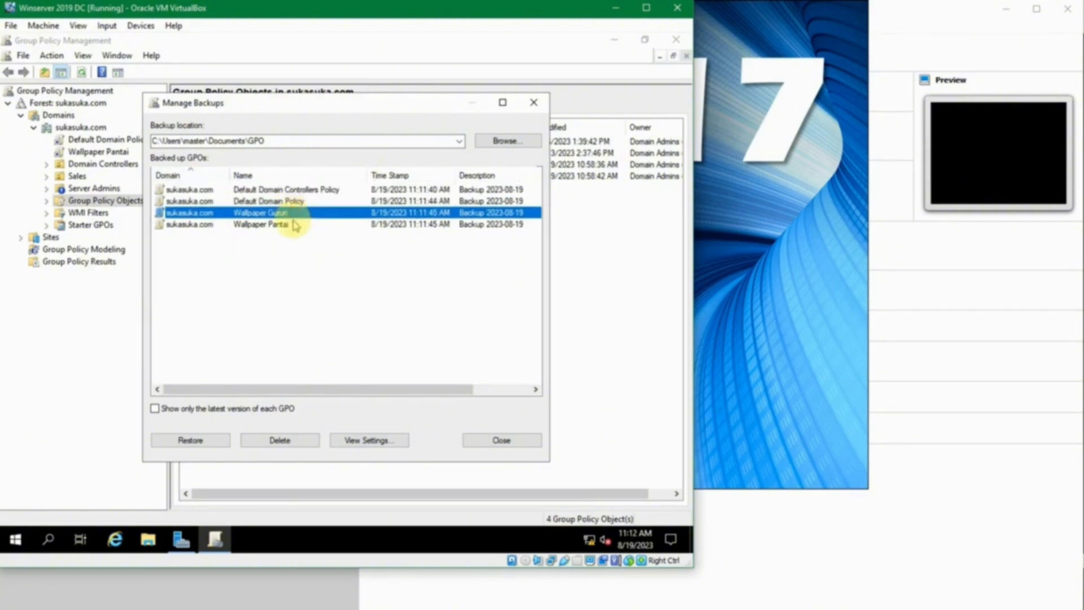
{"action": "left_click", "coordinate": [295, 225]}
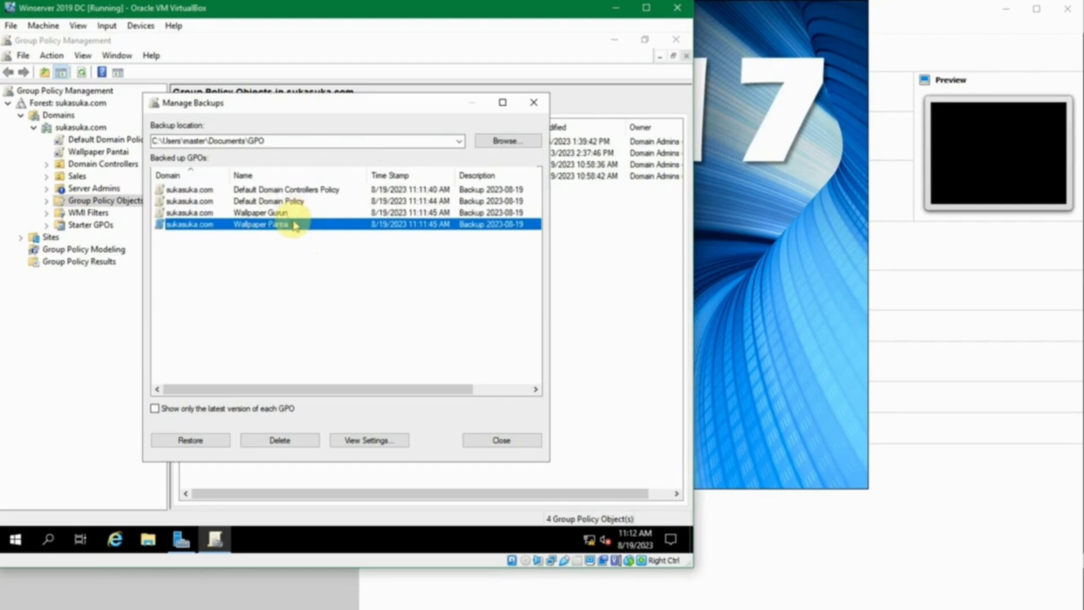
{"action": "left_click", "coordinate": [283, 214]}
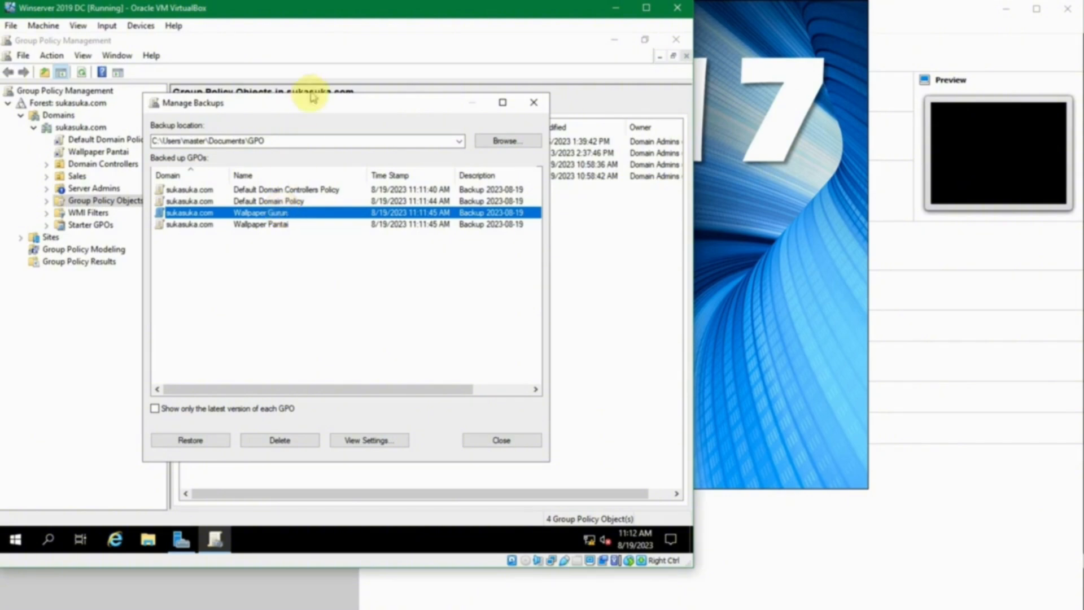
{"action": "left_click_drag", "start_coordinate": [311, 108], "coordinate": [403, 115]}
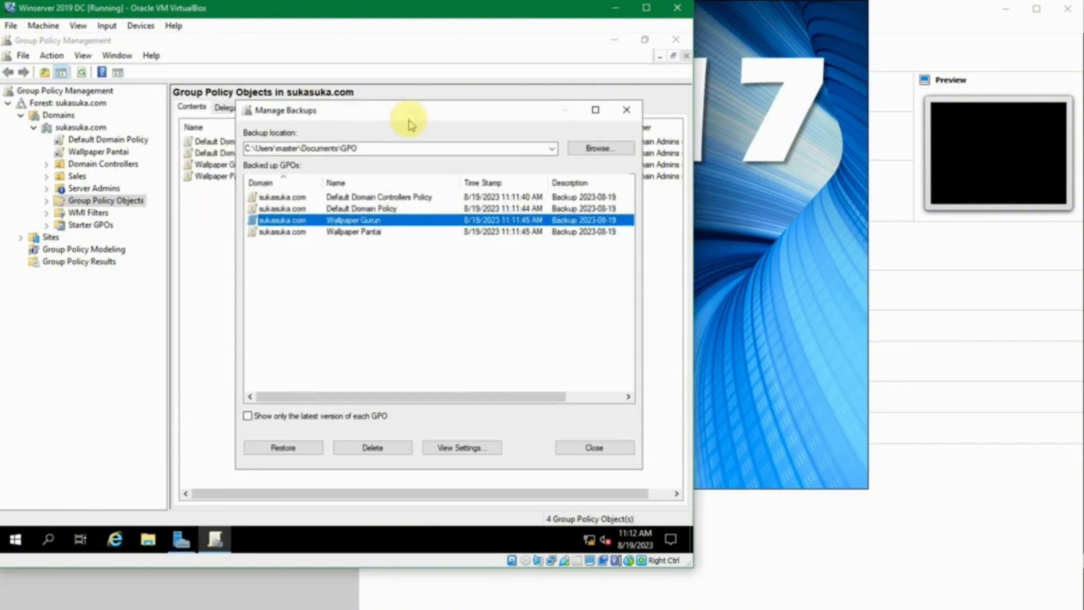
{"action": "left_click", "coordinate": [377, 231]}
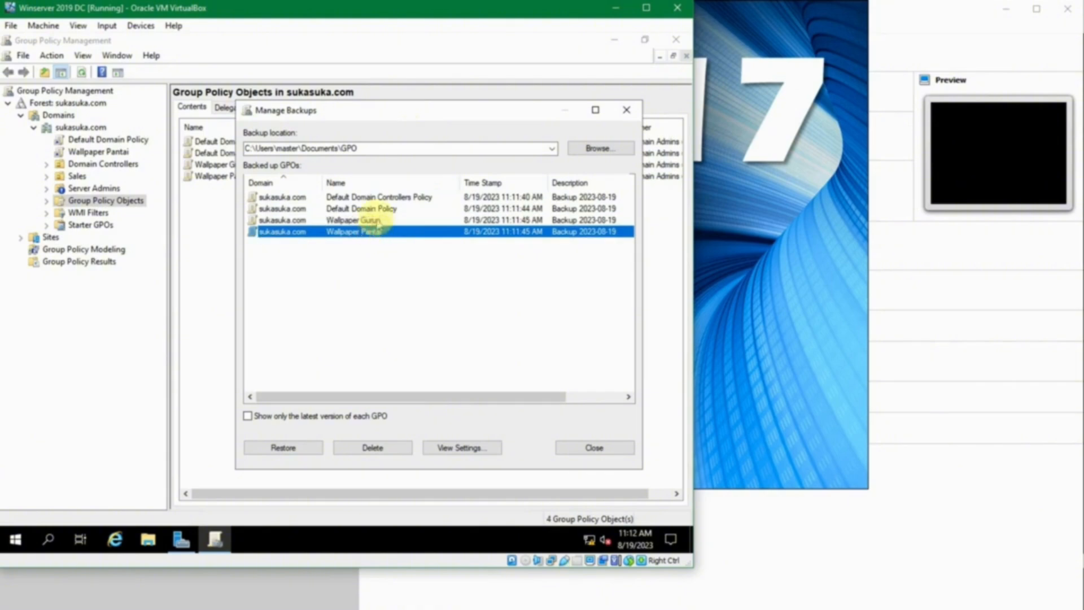
{"action": "left_click", "coordinate": [377, 220]}
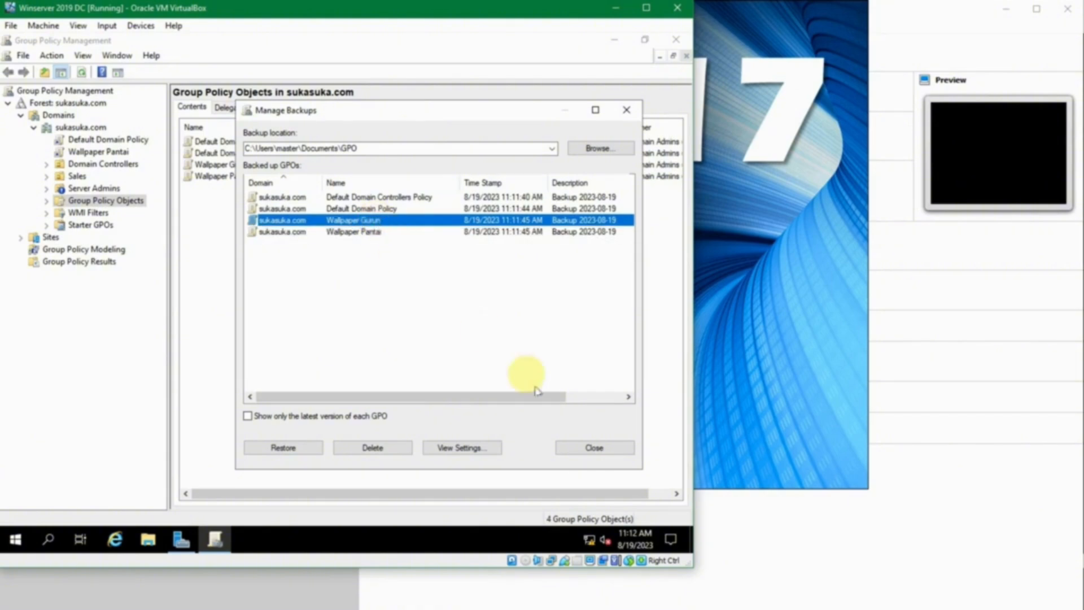
{"action": "left_click", "coordinate": [598, 448]}
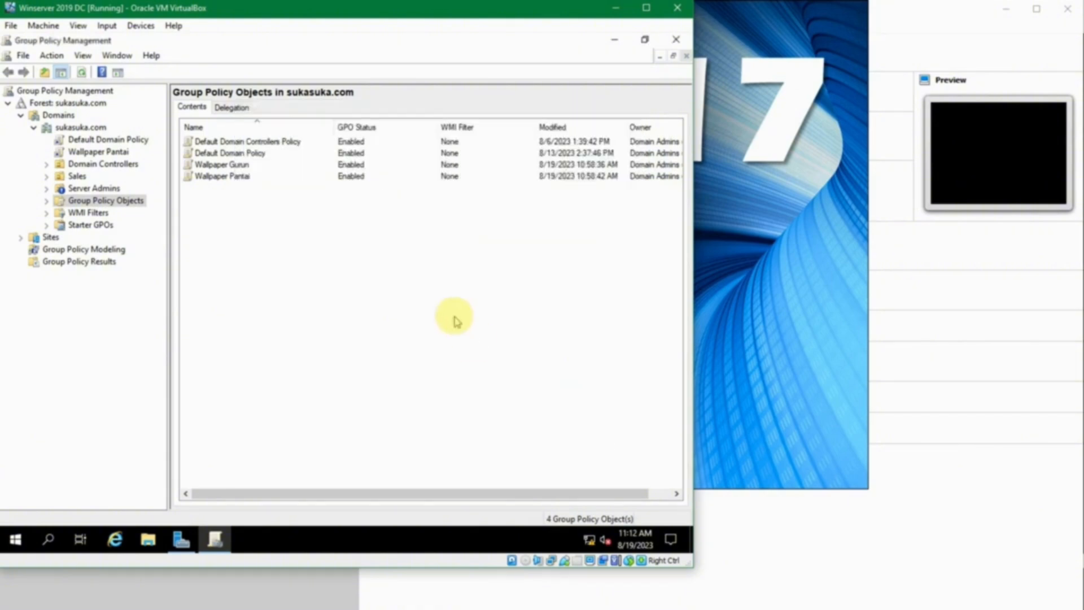
Delete the Wallpaper Gurun policy together with its links in this domain.
{"action": "left_click", "coordinate": [212, 166]}
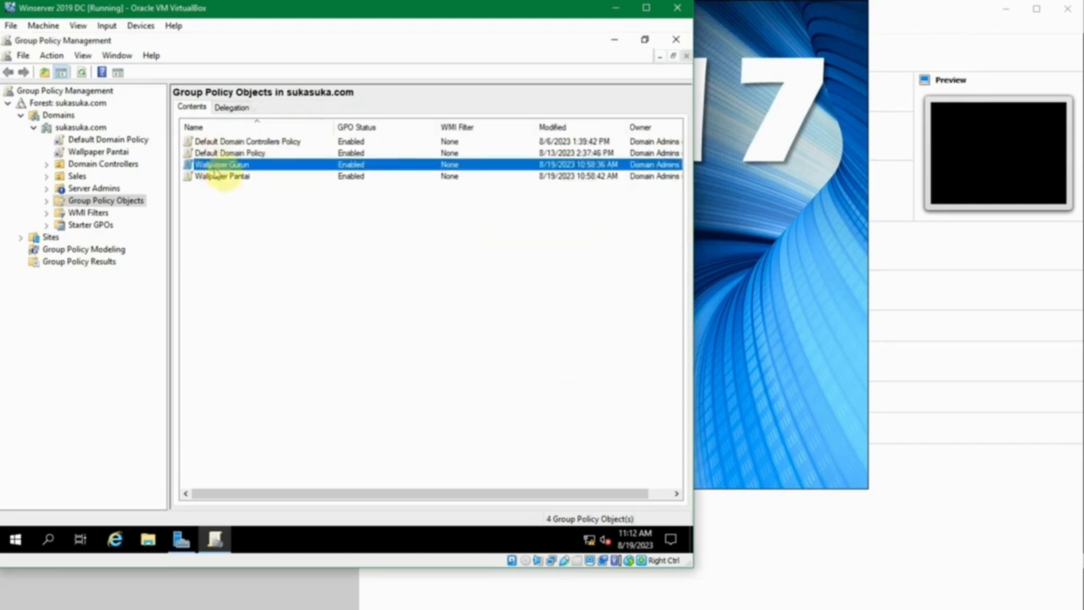
{"action": "right_click", "coordinate": [244, 170]}
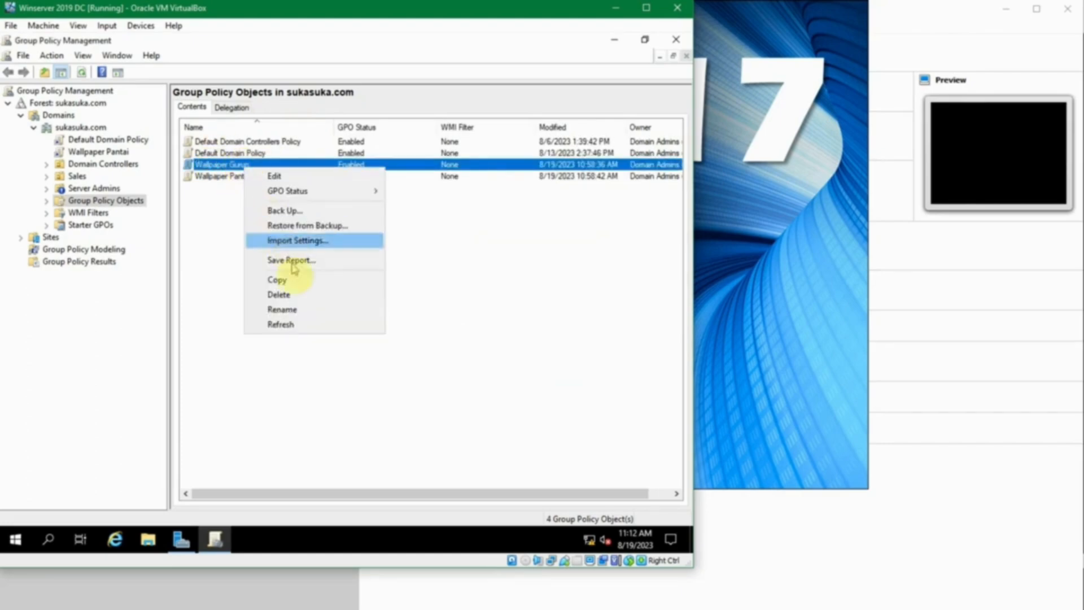
{"action": "left_click", "coordinate": [310, 292]}
{"action": "left_click", "coordinate": [378, 289]}
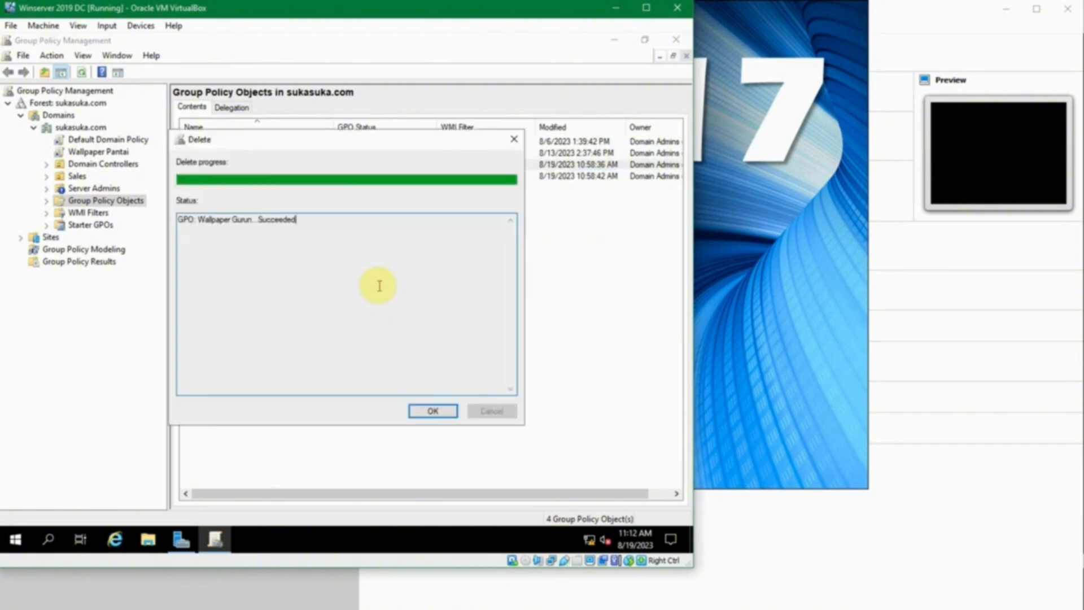
{"action": "left_click", "coordinate": [442, 409]}
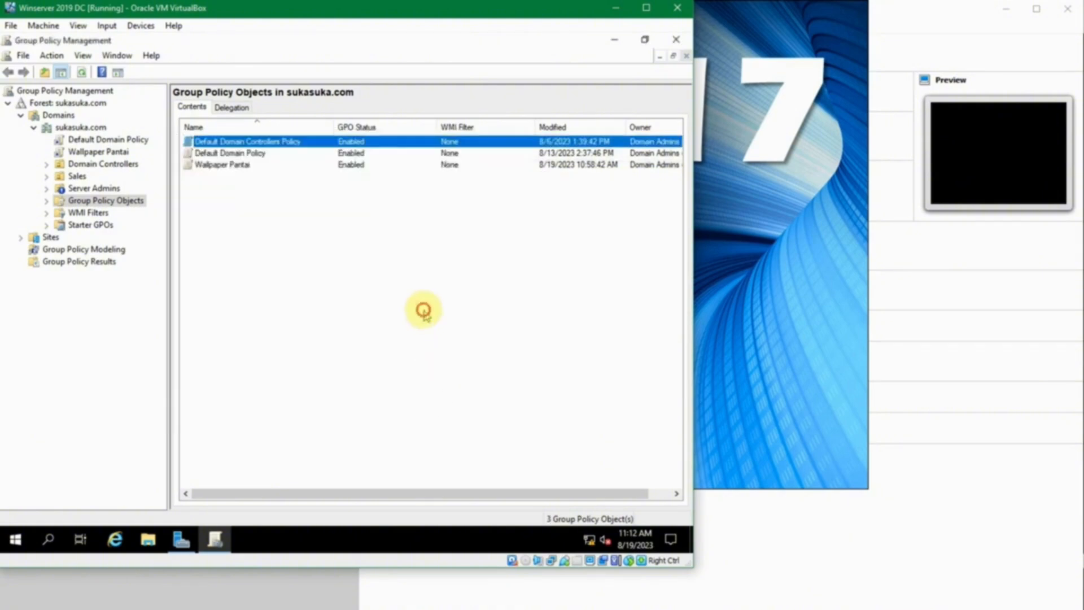
Restore the Wallpaper Gurun policy from its "Backup 2023-08-19" entry in the backup manager.
{"action": "right_click", "coordinate": [299, 209]}
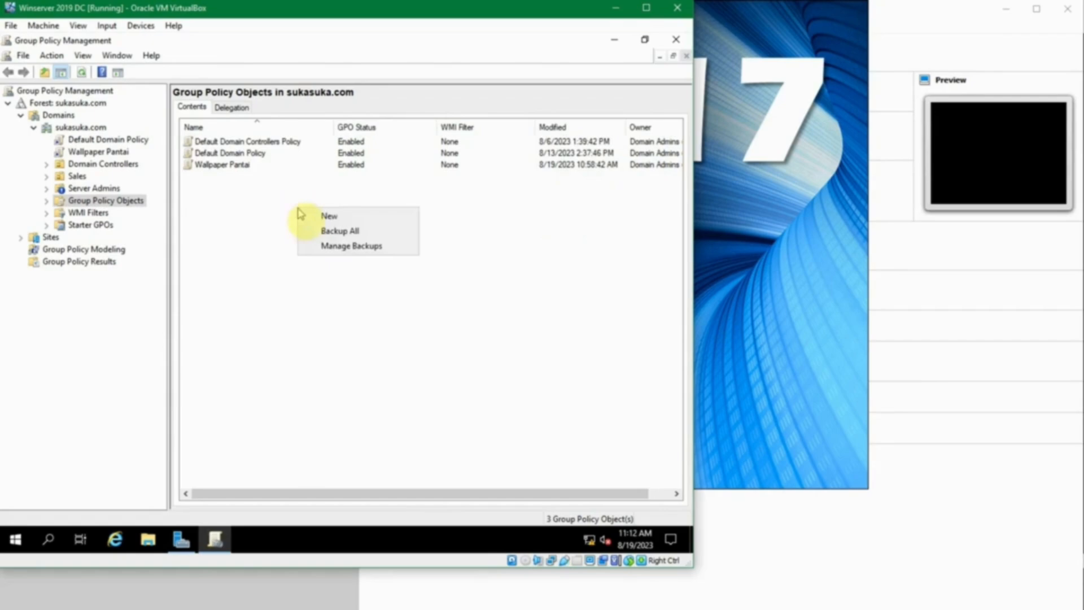
{"action": "left_click", "coordinate": [344, 247]}
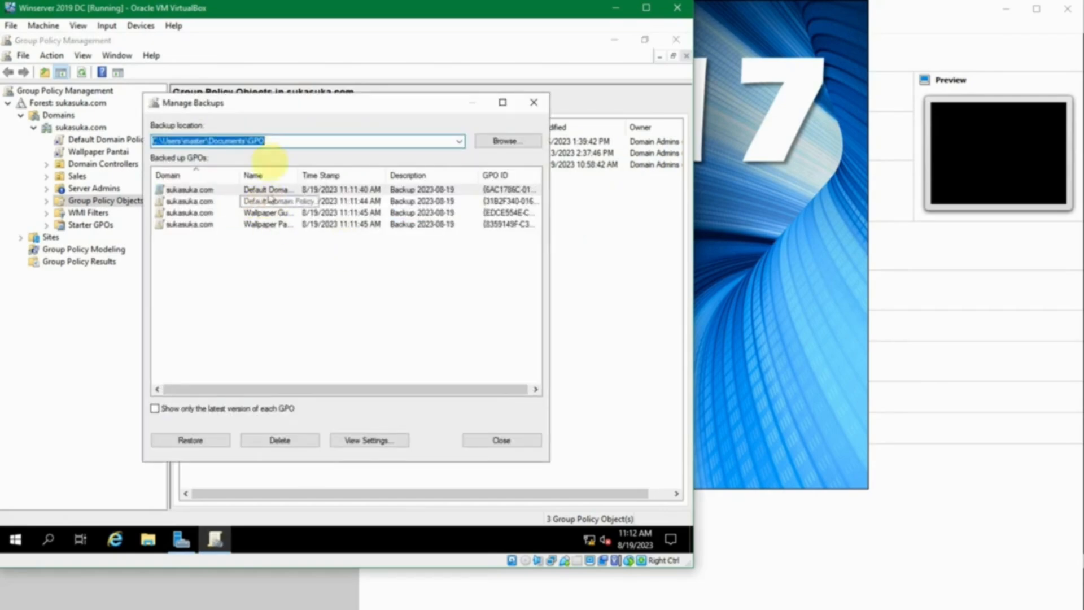
{"action": "left_click_drag", "start_coordinate": [273, 109], "coordinate": [365, 115]}
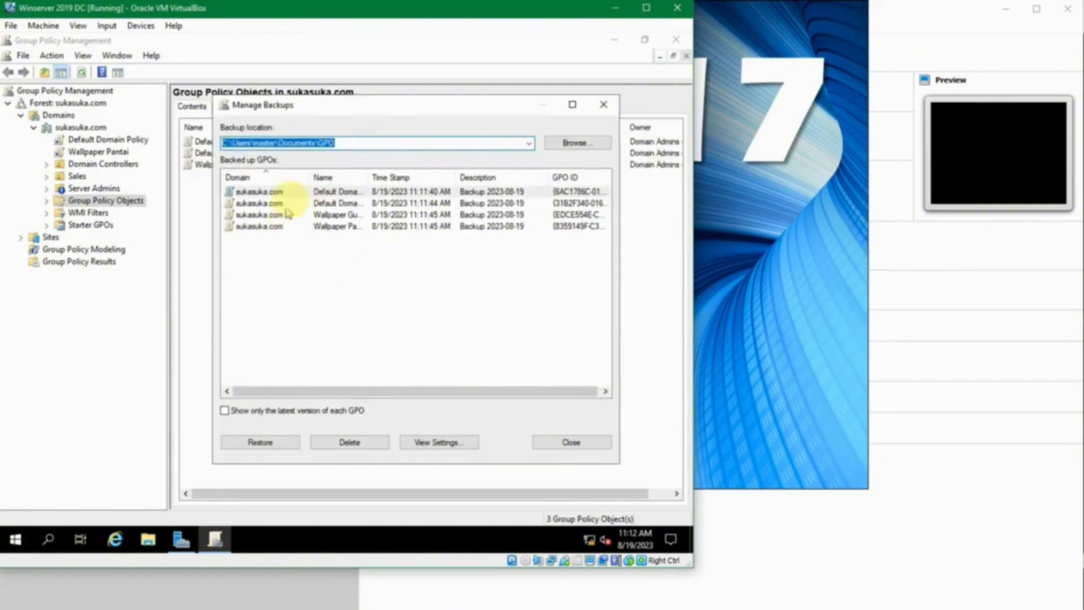
{"action": "left_click_drag", "start_coordinate": [366, 173], "coordinate": [435, 165]}
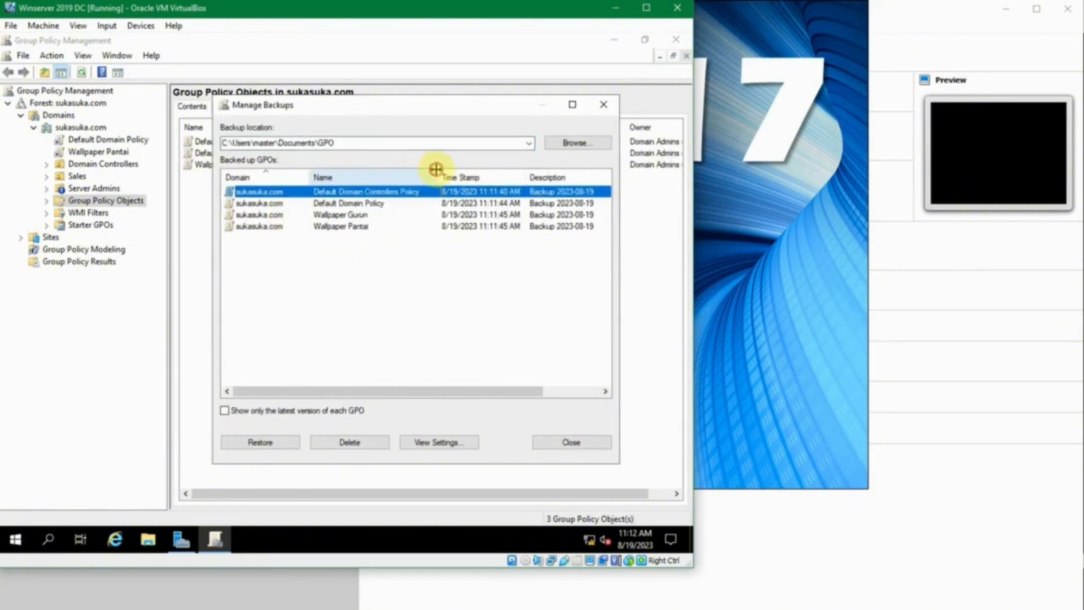
{"action": "left_click", "coordinate": [356, 216]}
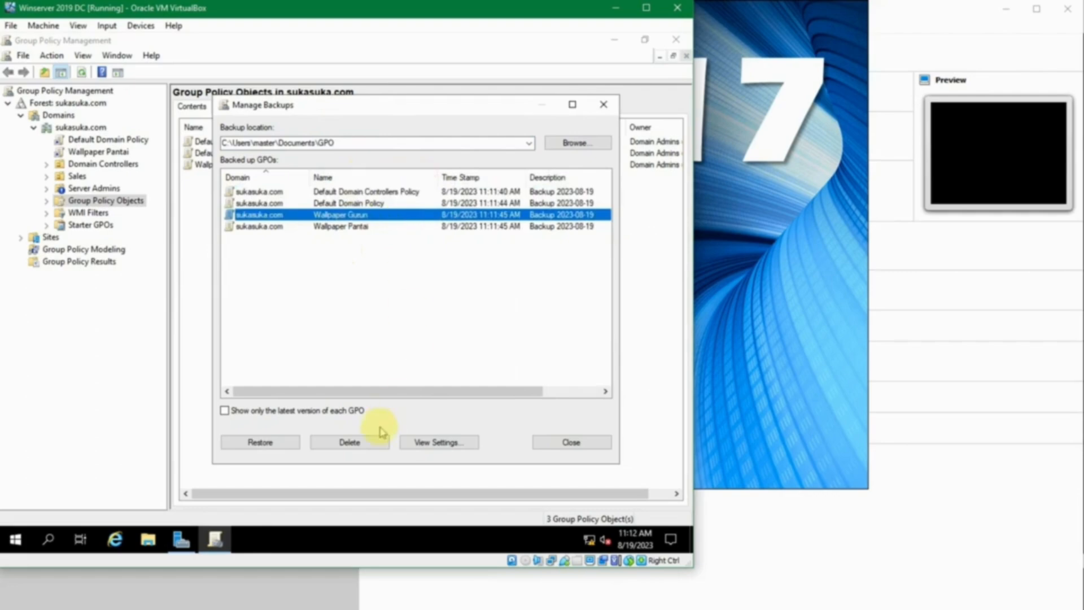
{"action": "left_click", "coordinate": [287, 442]}
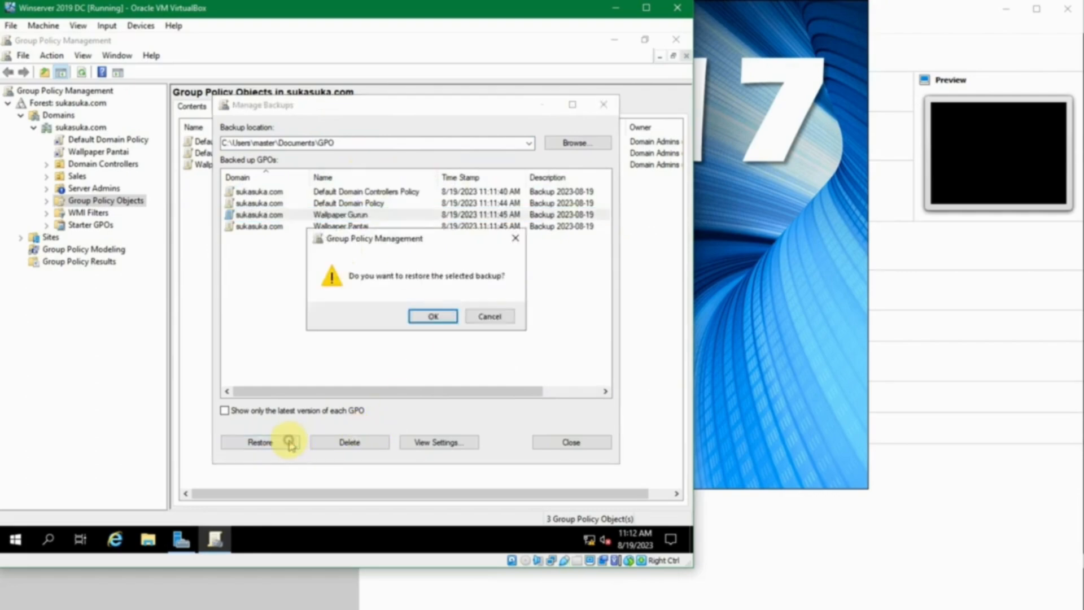
{"action": "left_click", "coordinate": [432, 314]}
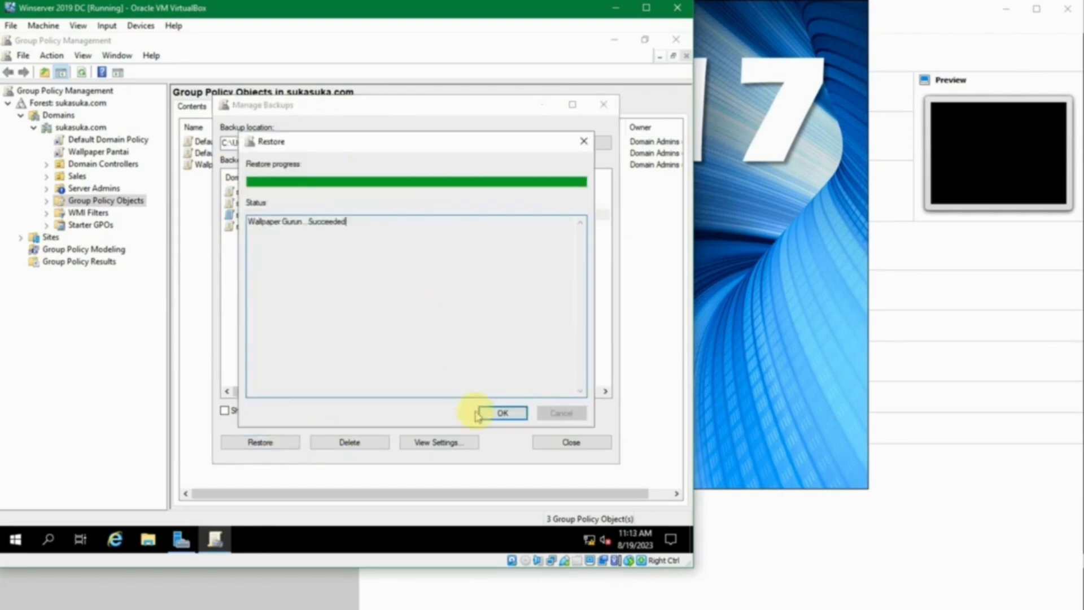
{"action": "left_click", "coordinate": [496, 413]}
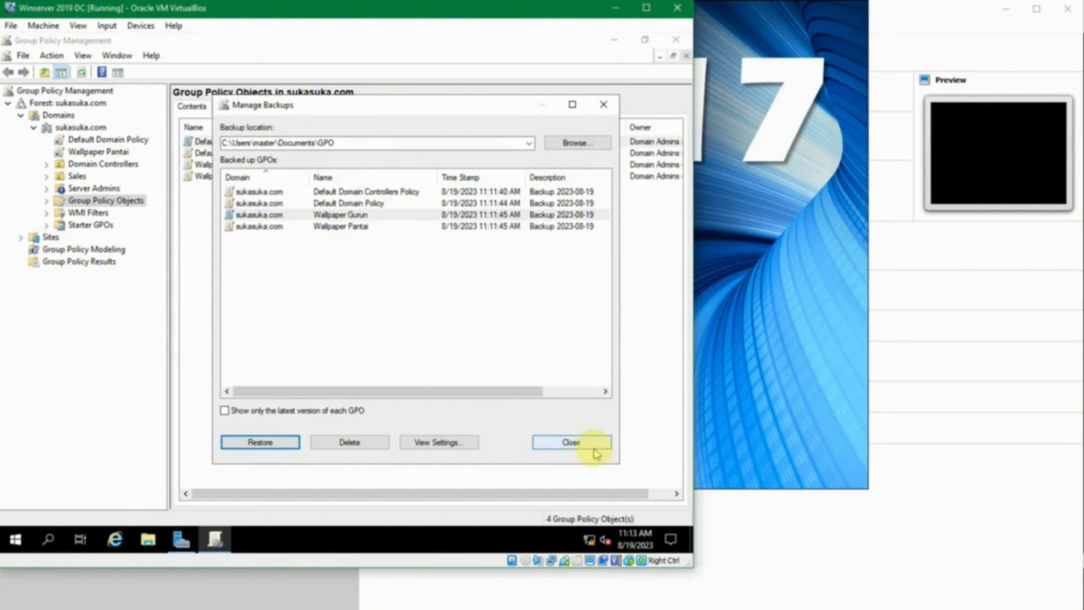
{"action": "left_click", "coordinate": [571, 442]}
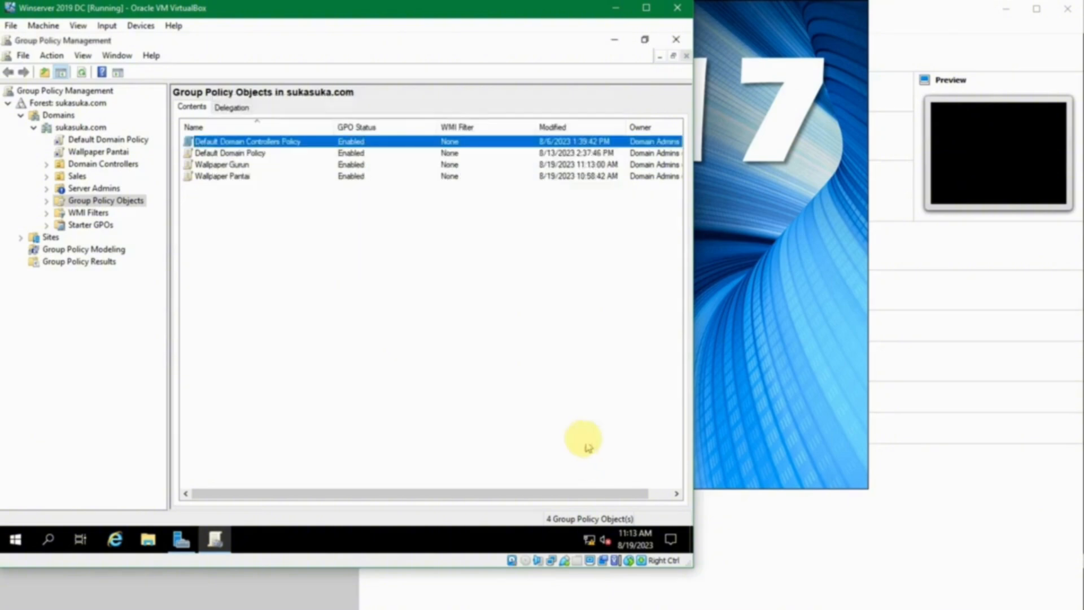
Delete the Wallpaper Gurun and Wallpaper Pantai policies together, including their links in this domain.
{"action": "left_click", "coordinate": [323, 165]}
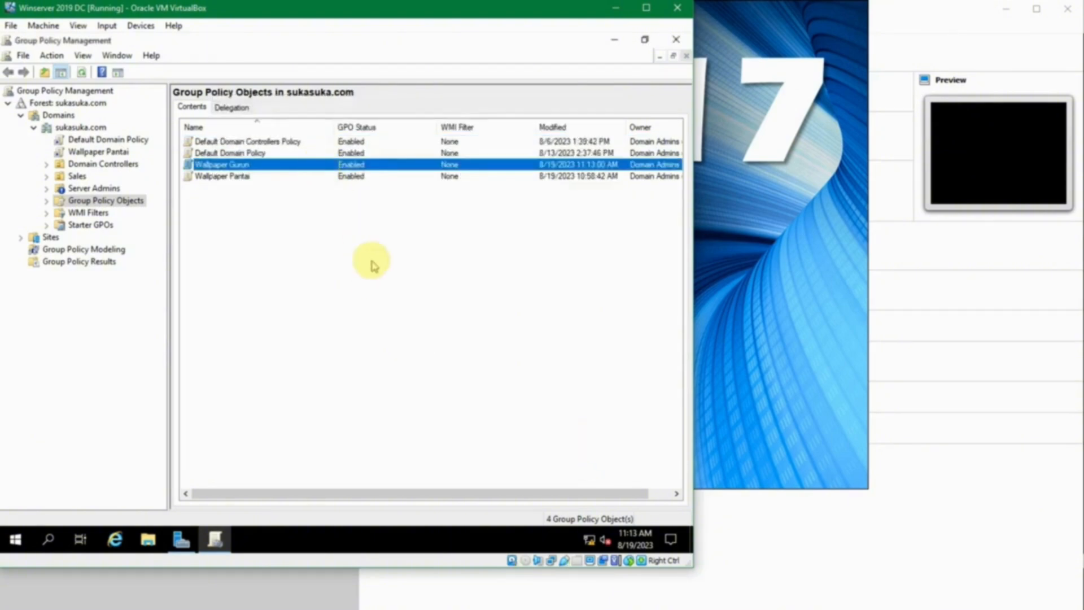
{"action": "left_click", "coordinate": [244, 177], "text": "ctrl"}
{"action": "right_click", "coordinate": [244, 178]}
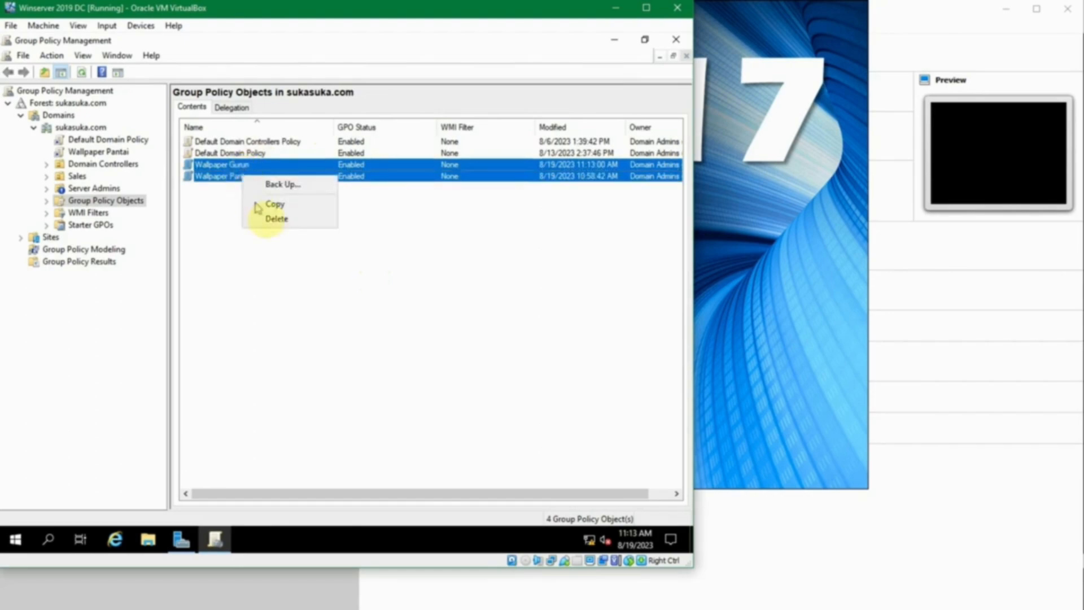
{"action": "left_click", "coordinate": [287, 217]}
{"action": "left_click", "coordinate": [375, 284]}
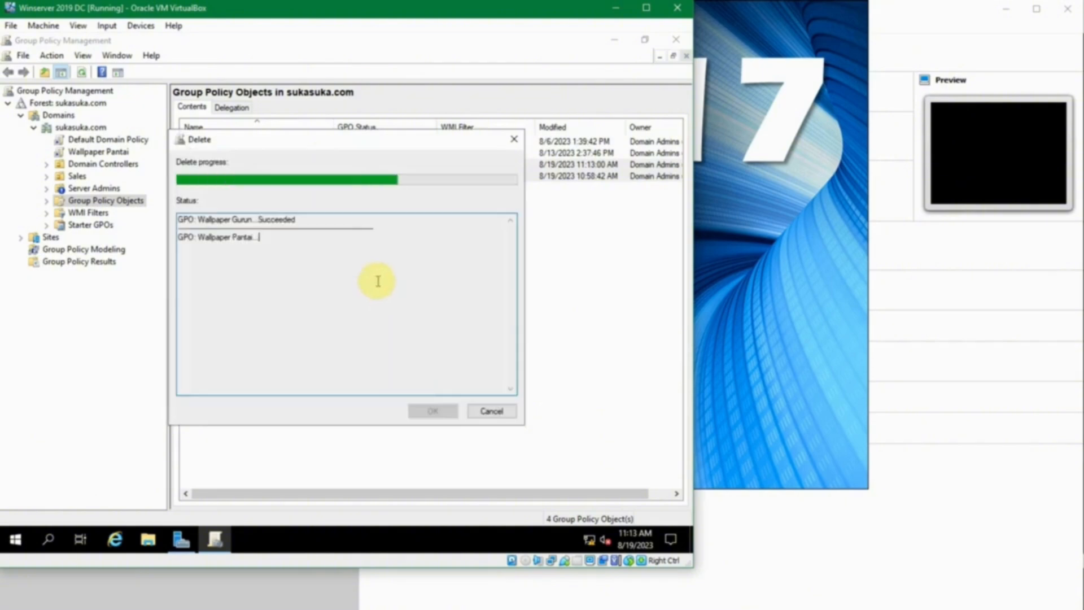
{"action": "left_click", "coordinate": [433, 408]}
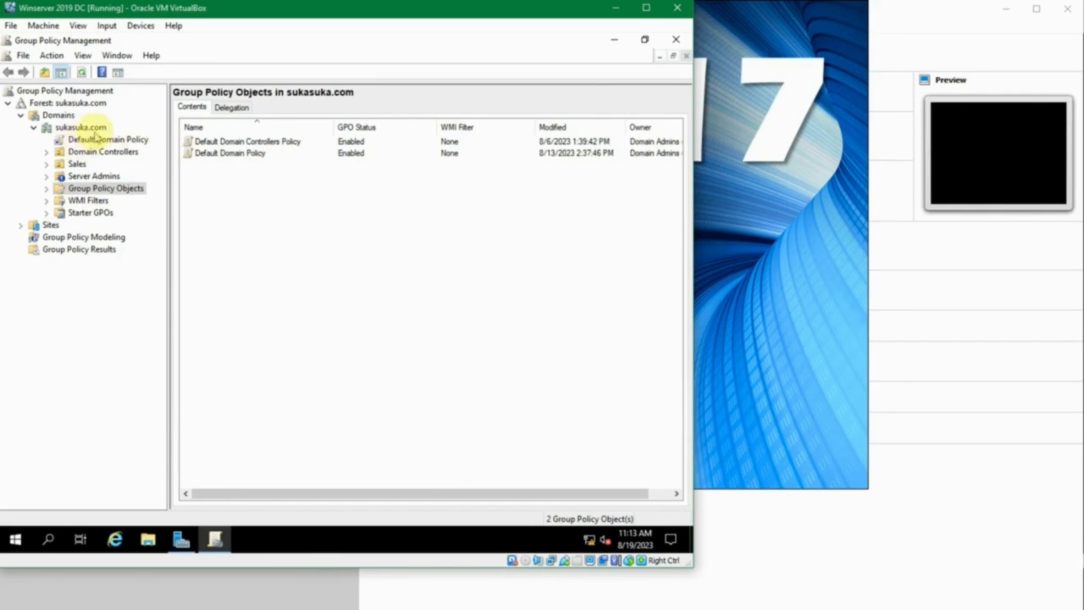
Restore the Wallpaper Gurun policy from its backup in Documents\GPO using the backup manager, widening the name column to read the policy names.
{"action": "right_click", "coordinate": [259, 208]}
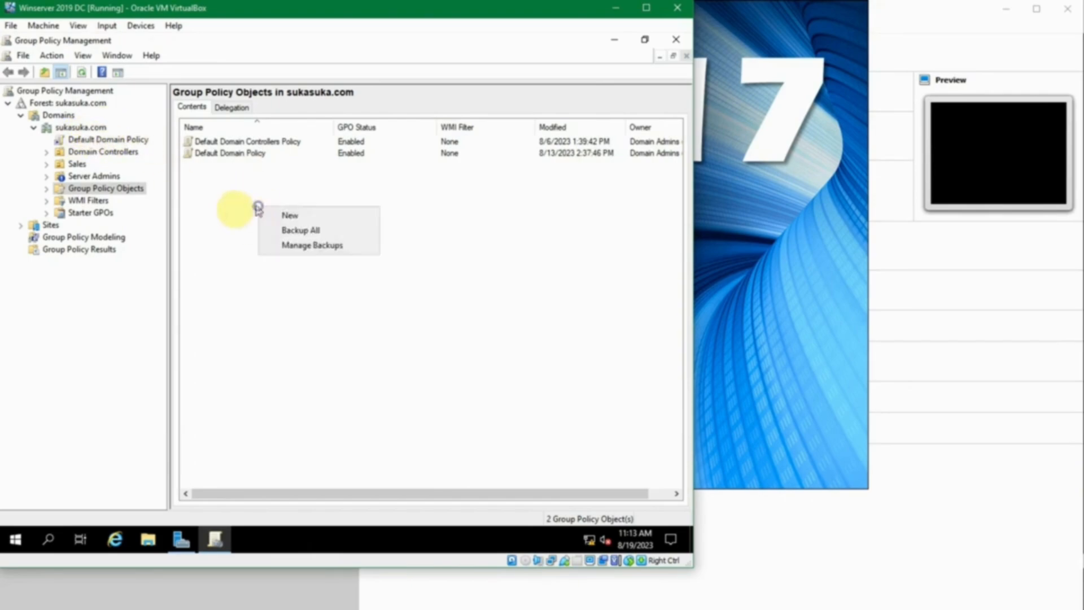
{"action": "left_click", "coordinate": [299, 246]}
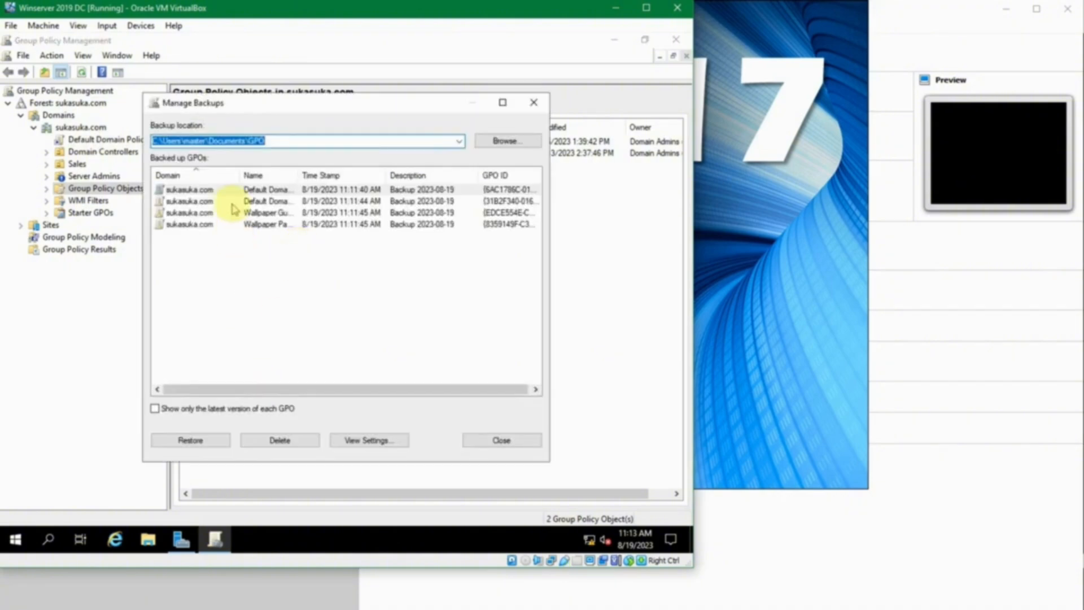
{"action": "double_click", "coordinate": [299, 174]}
{"action": "left_click", "coordinate": [294, 212]}
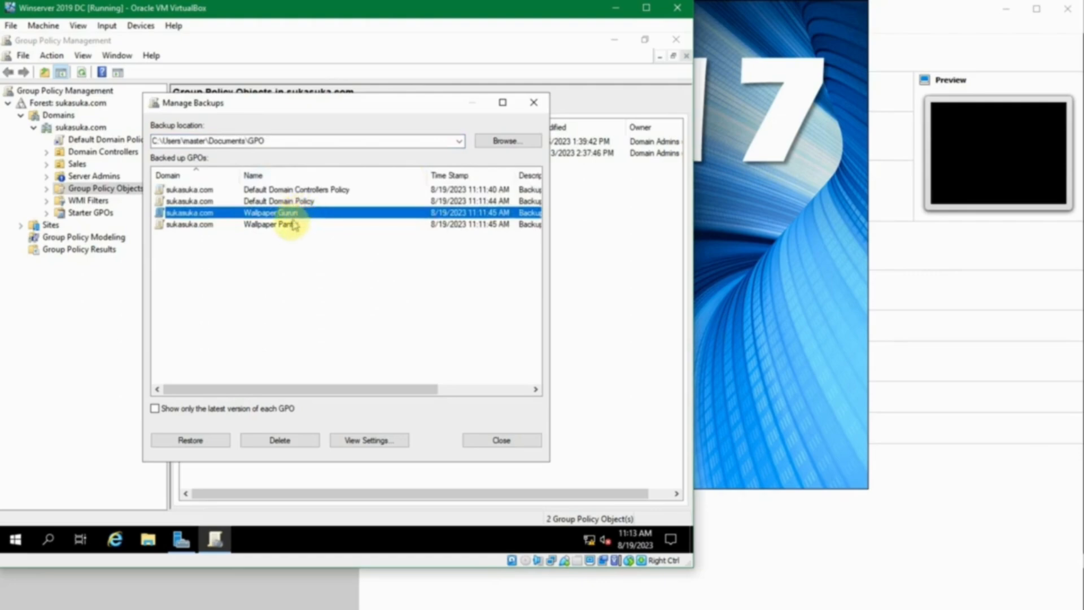
{"action": "left_click", "coordinate": [294, 225], "text": "ctrl"}
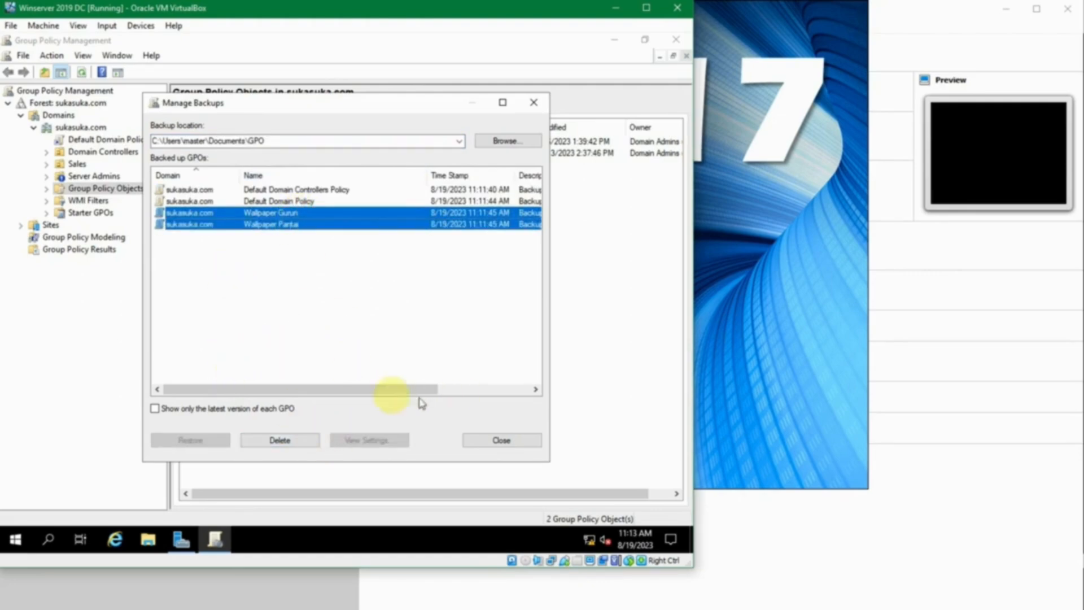
{"action": "left_click", "coordinate": [183, 212]}
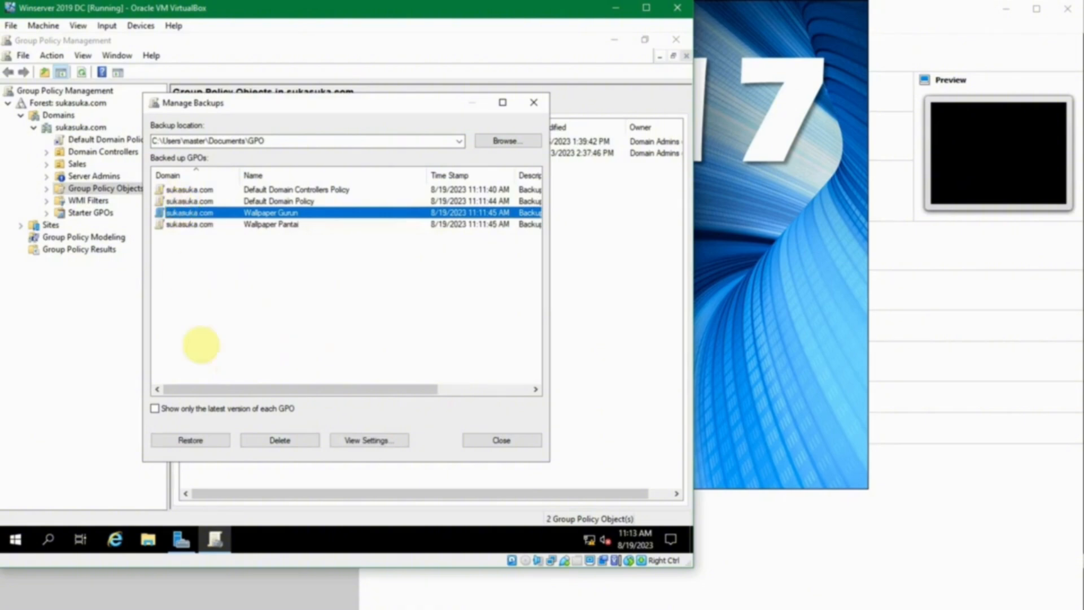
{"action": "left_click", "coordinate": [190, 440]}
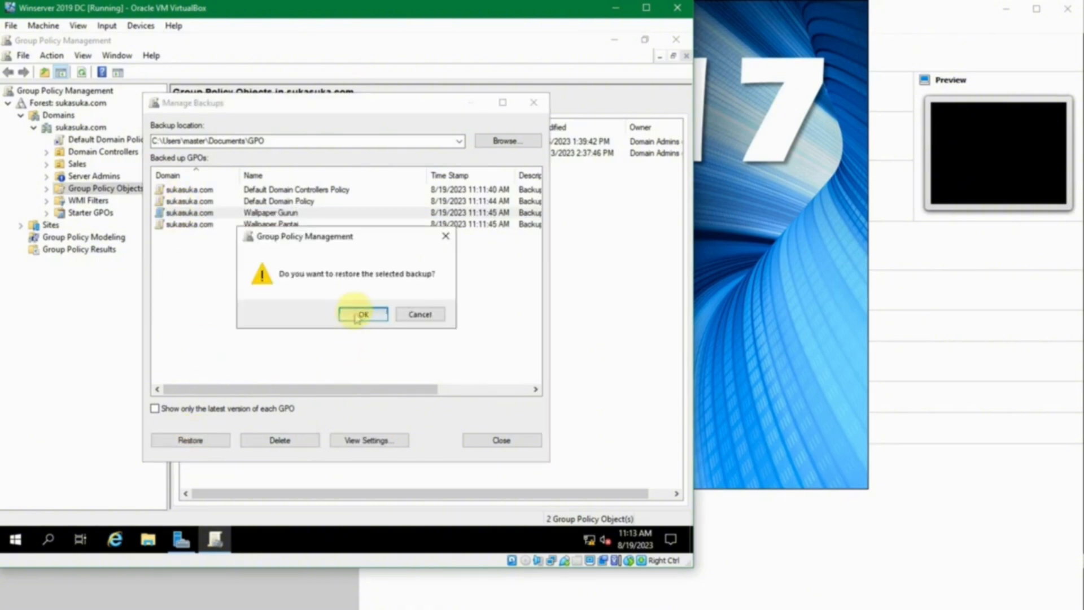
{"action": "left_click", "coordinate": [361, 314]}
{"action": "left_click", "coordinate": [441, 411]}
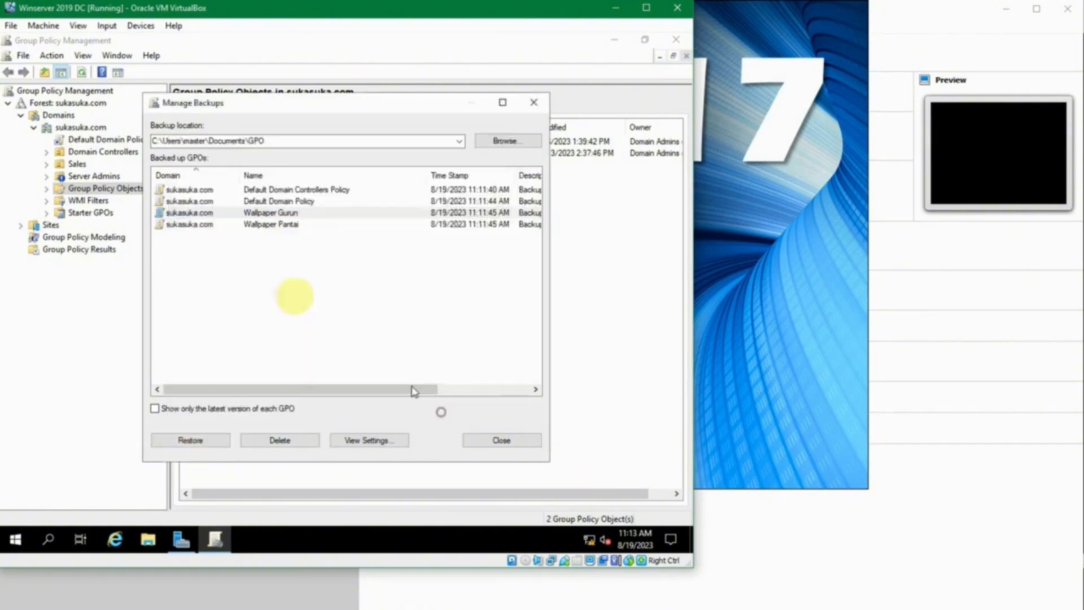
Restore the Wallpaper Pantai policy from its backup and close the backup manager.
{"action": "left_click", "coordinate": [206, 224]}
{"action": "left_click", "coordinate": [208, 440]}
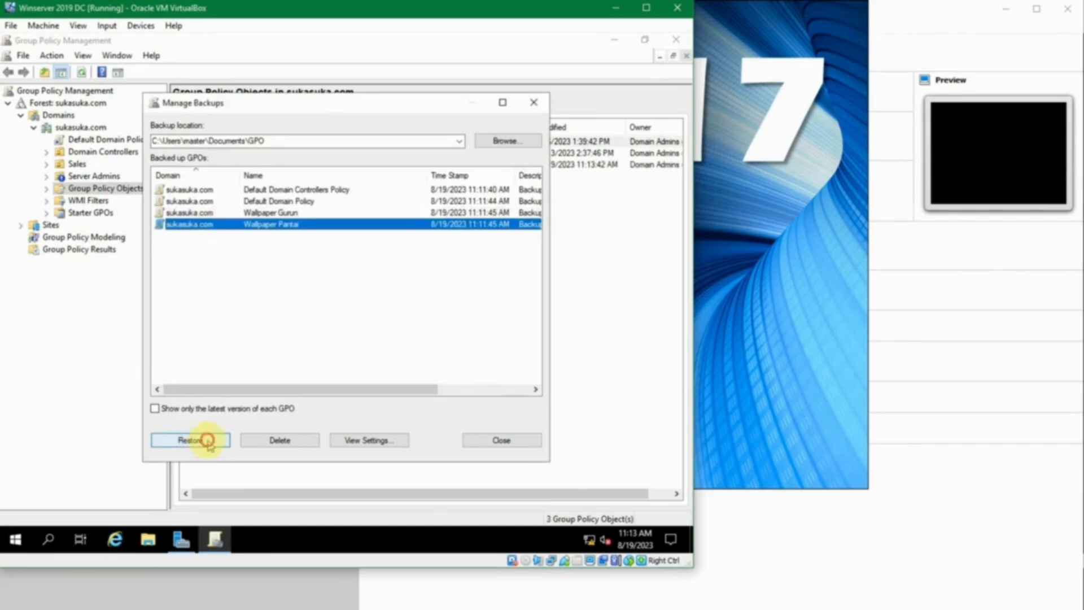
{"action": "left_click", "coordinate": [360, 314]}
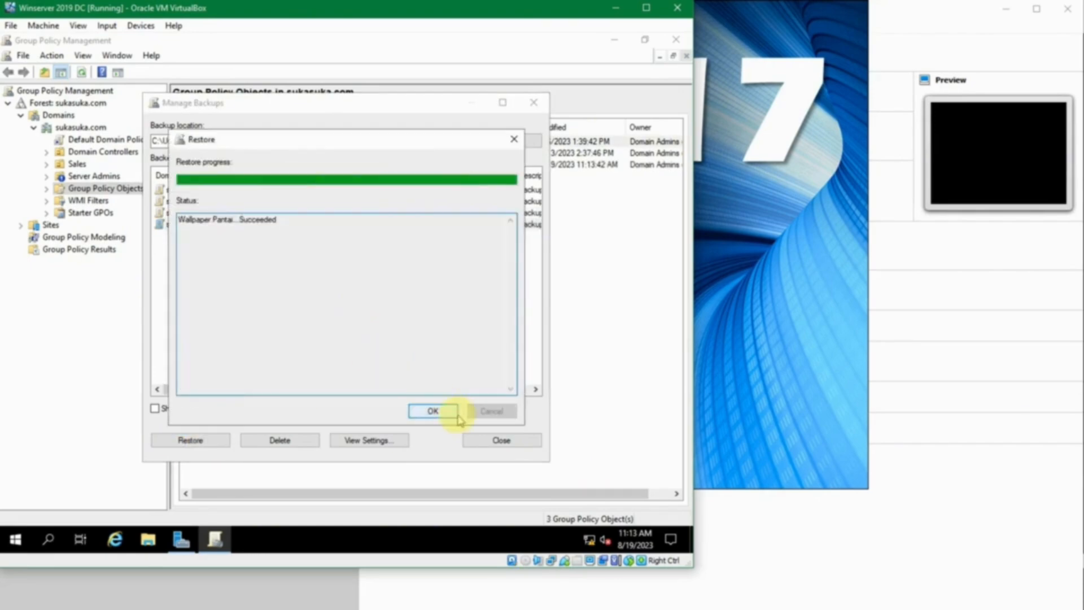
{"action": "left_click", "coordinate": [450, 414]}
{"action": "left_click", "coordinate": [501, 440]}
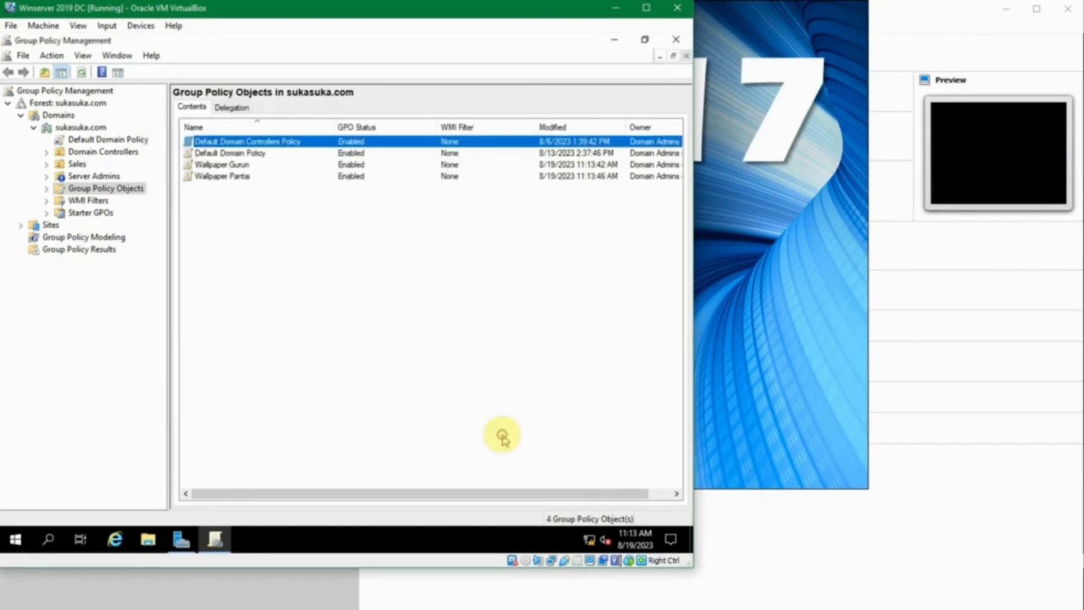
{"action": "left_click", "coordinate": [281, 215]}
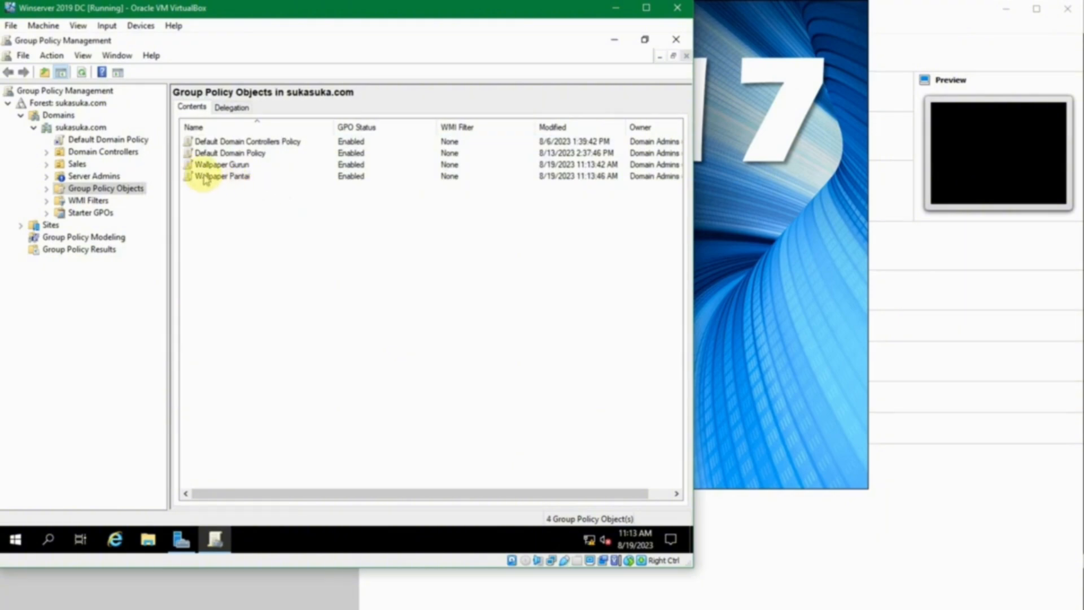
Link the existing Wallpaper Pantai policy to the sukasuka.com domain.
{"action": "right_click", "coordinate": [70, 132]}
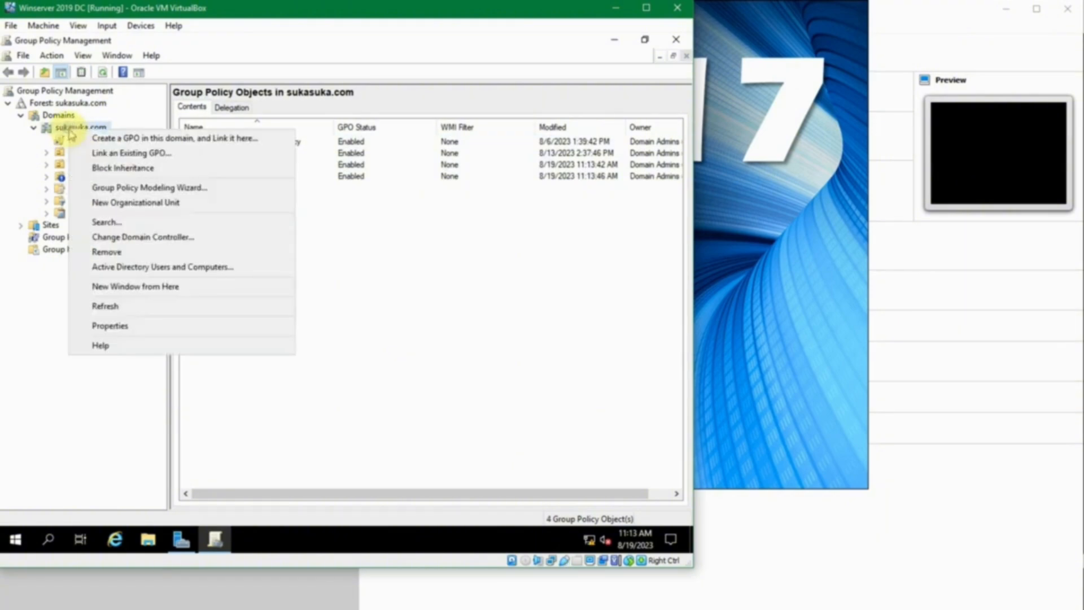
{"action": "left_click", "coordinate": [133, 153]}
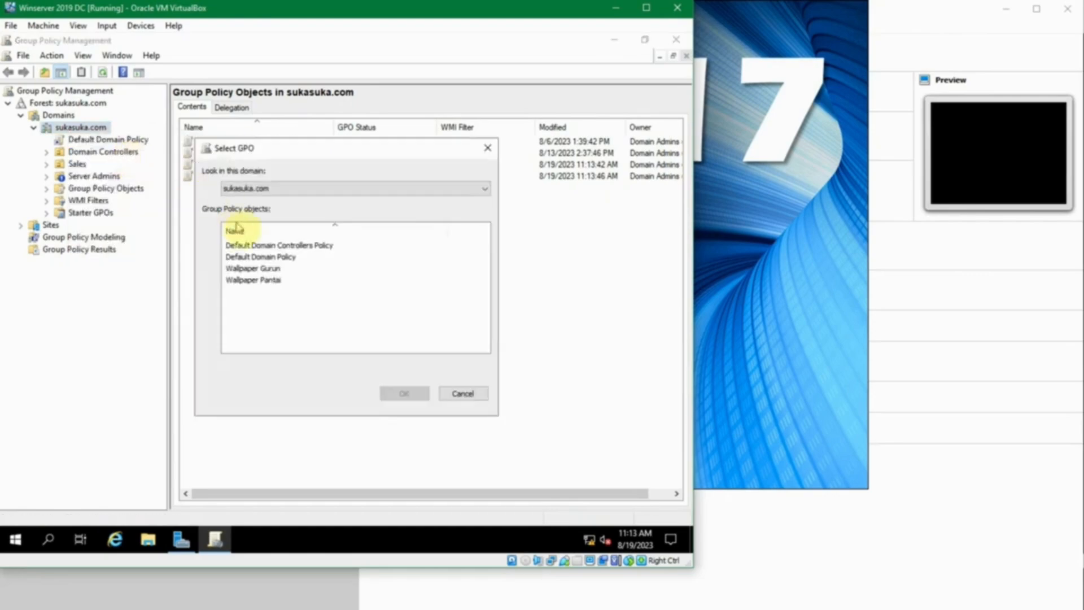
{"action": "left_click", "coordinate": [256, 279]}
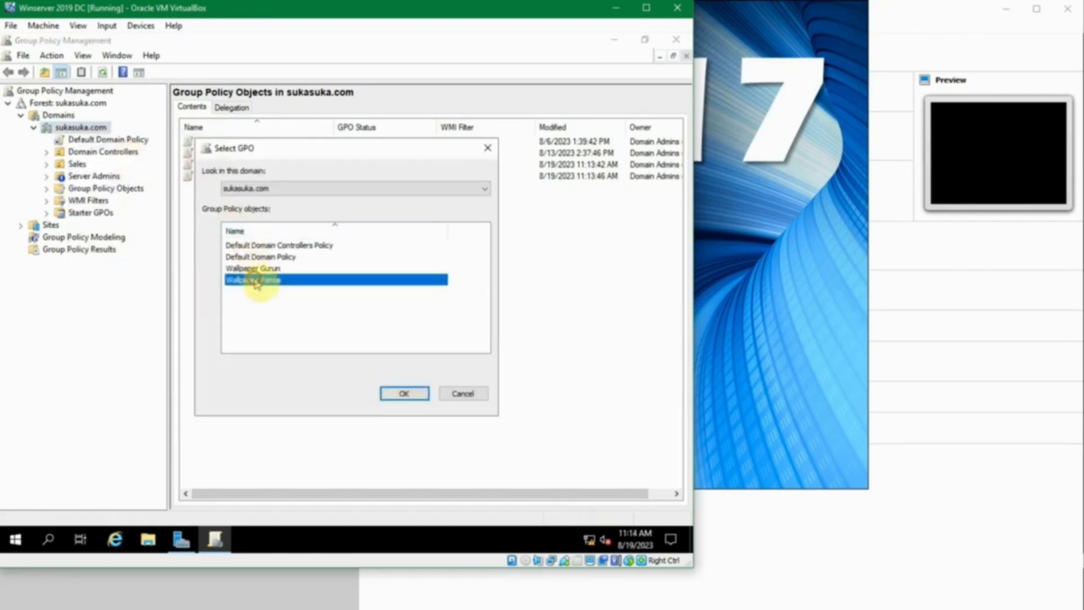
{"action": "left_click", "coordinate": [392, 393]}
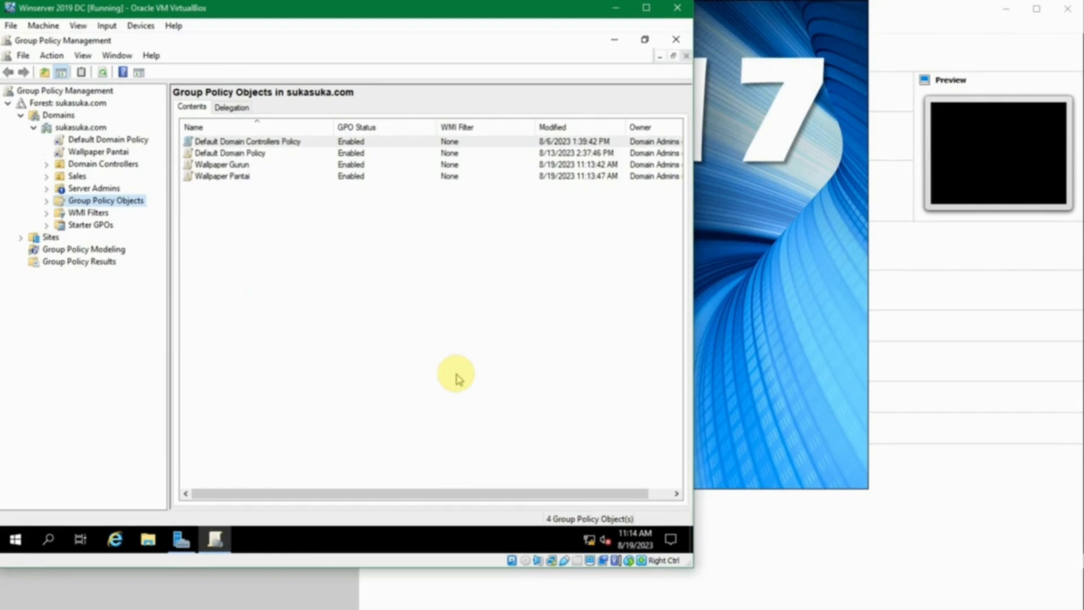
{"action": "left_click", "coordinate": [237, 146]}
{"action": "left_click", "coordinate": [237, 146]}
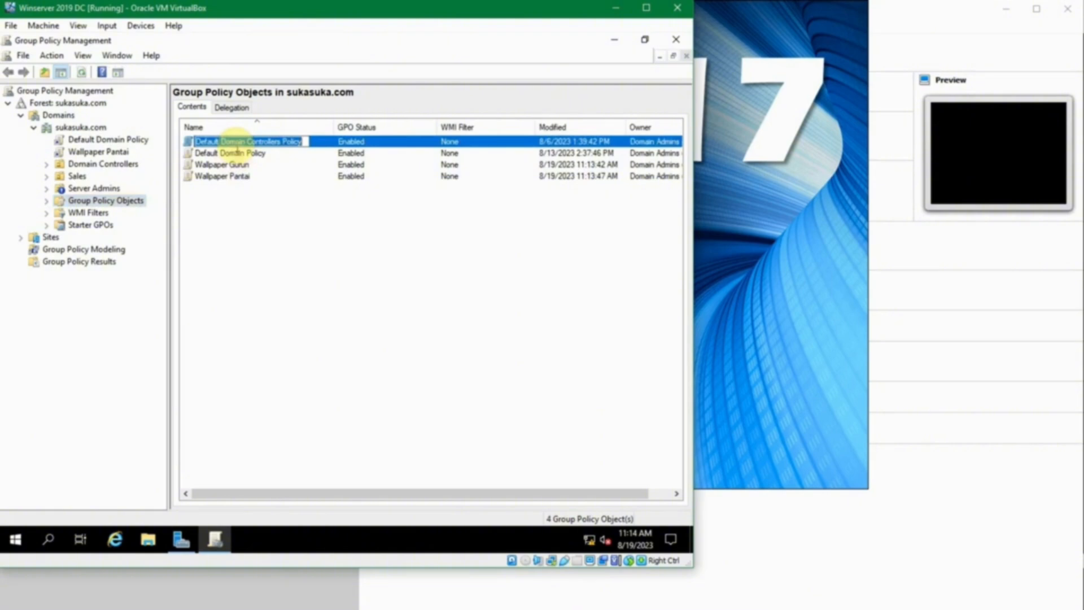
{"action": "left_click", "coordinate": [303, 152]}
{"action": "left_click", "coordinate": [302, 141]}
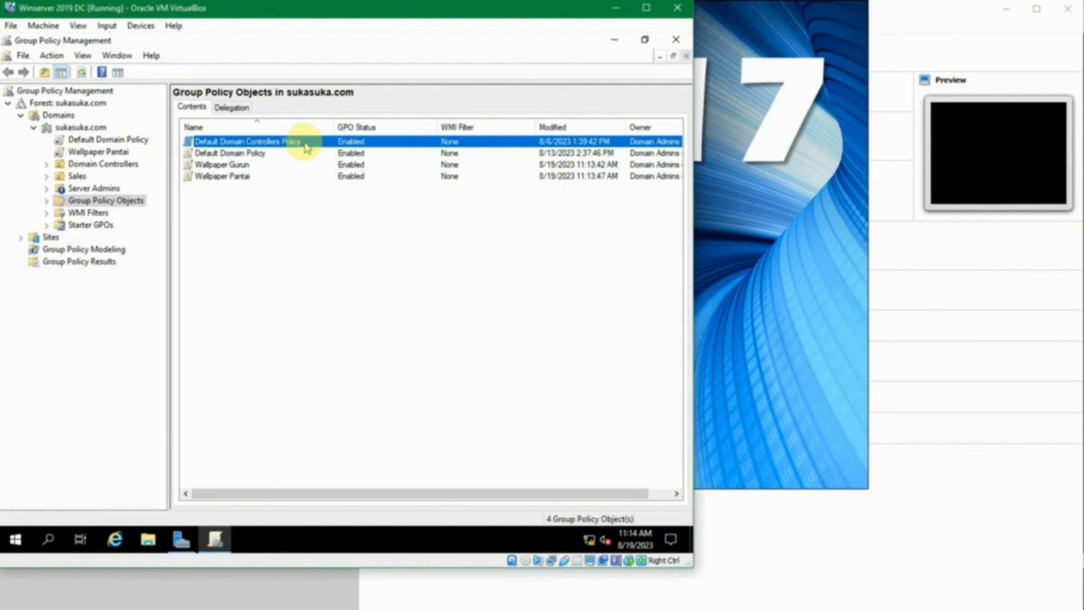
{"action": "left_click", "coordinate": [287, 229]}
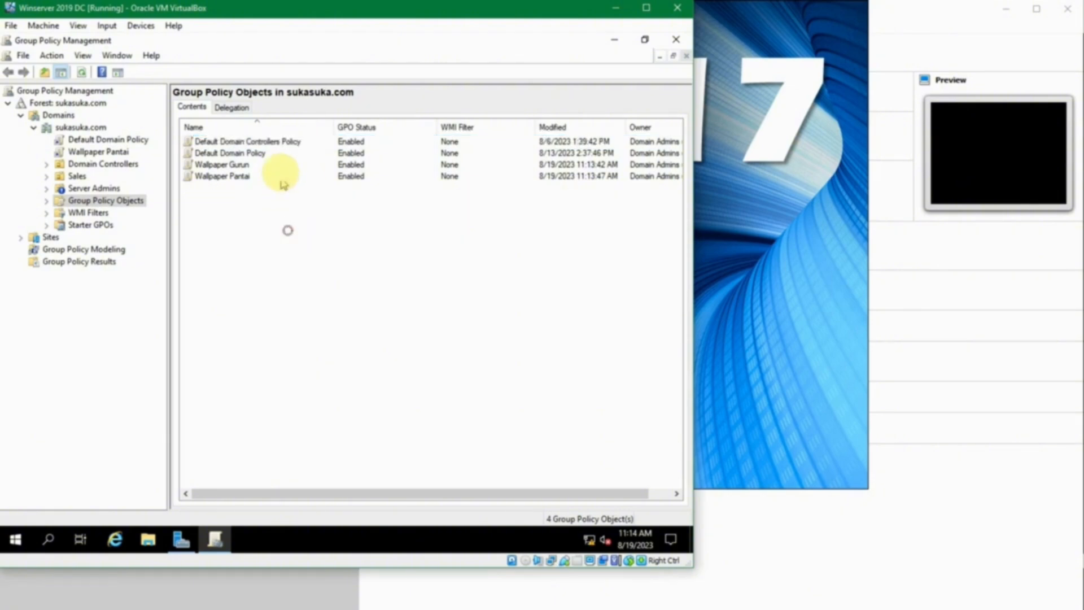
{"action": "left_click", "coordinate": [278, 142]}
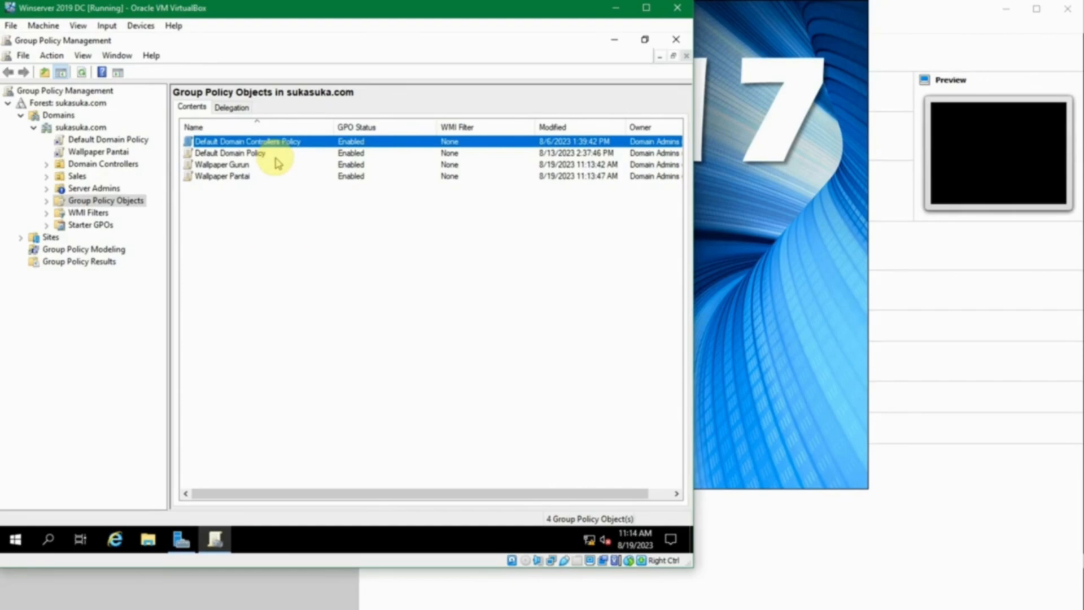
{"action": "left_click", "coordinate": [275, 154]}
{"action": "left_click", "coordinate": [311, 236]}
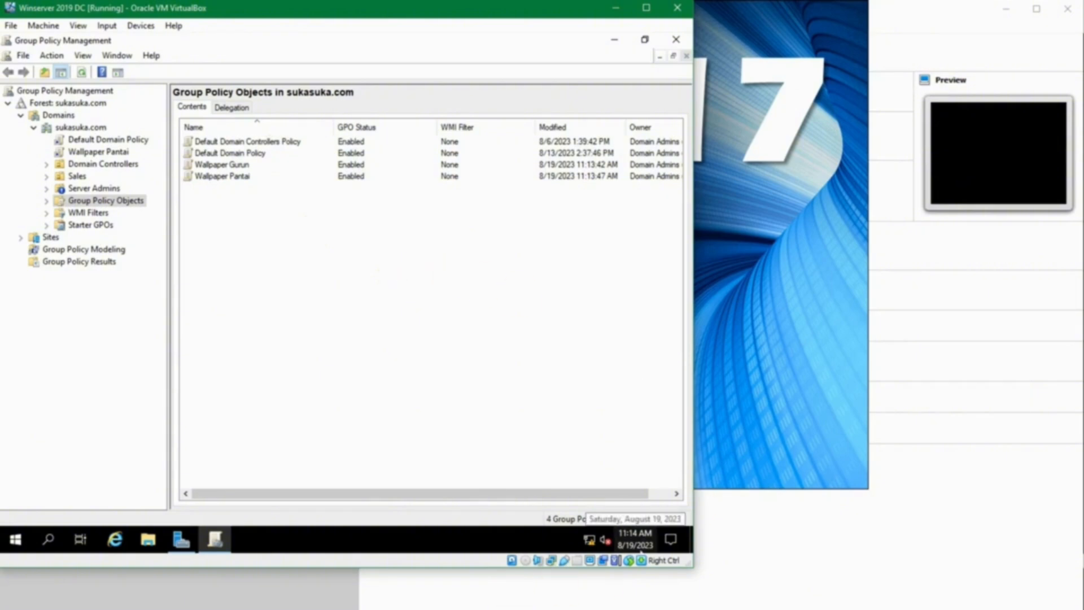
{"action": "left_click", "coordinate": [424, 604]}
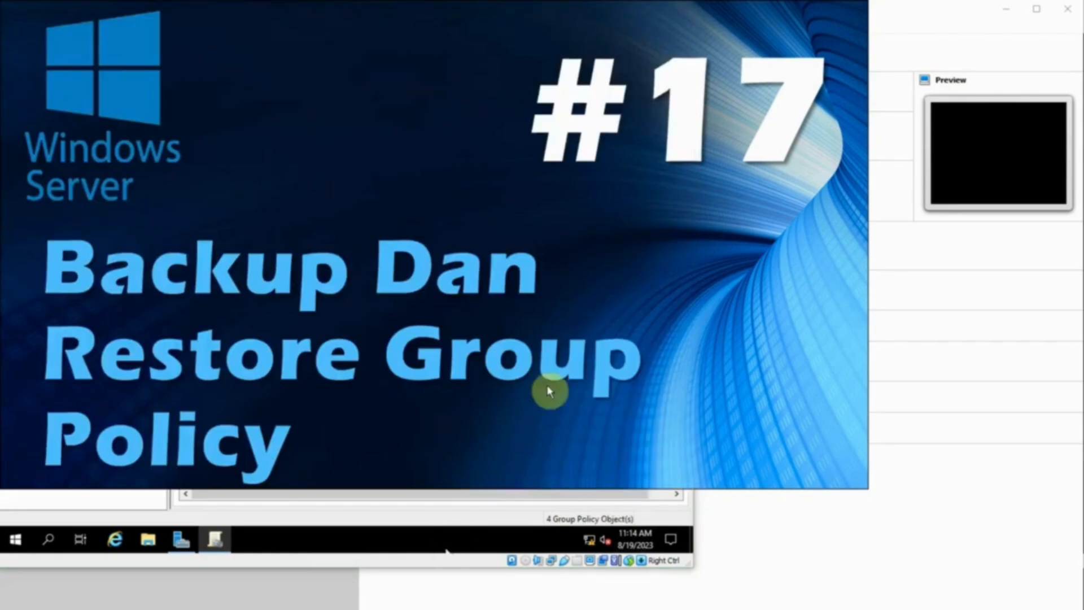